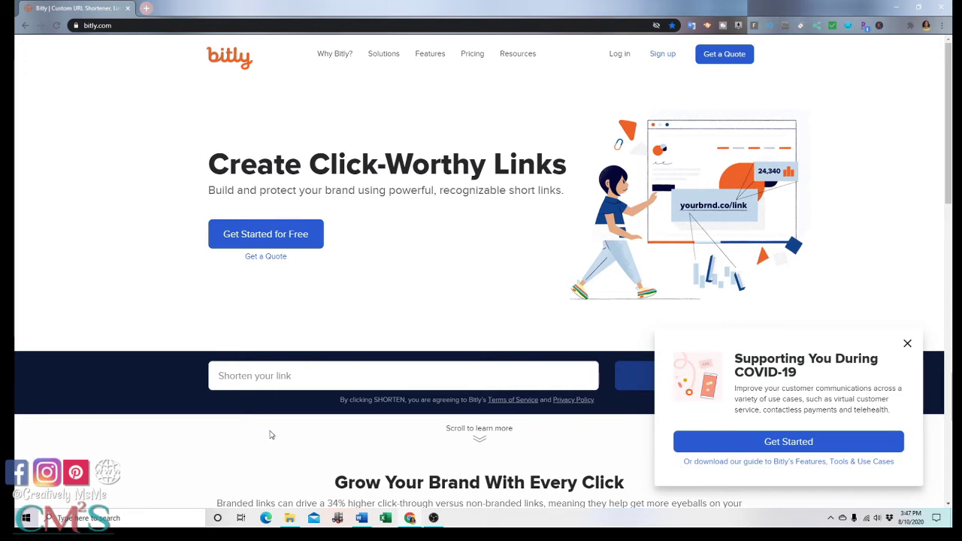
- Sign in to Bitly past the password-manager popup and check the account menu
mouse_move(421, 57)
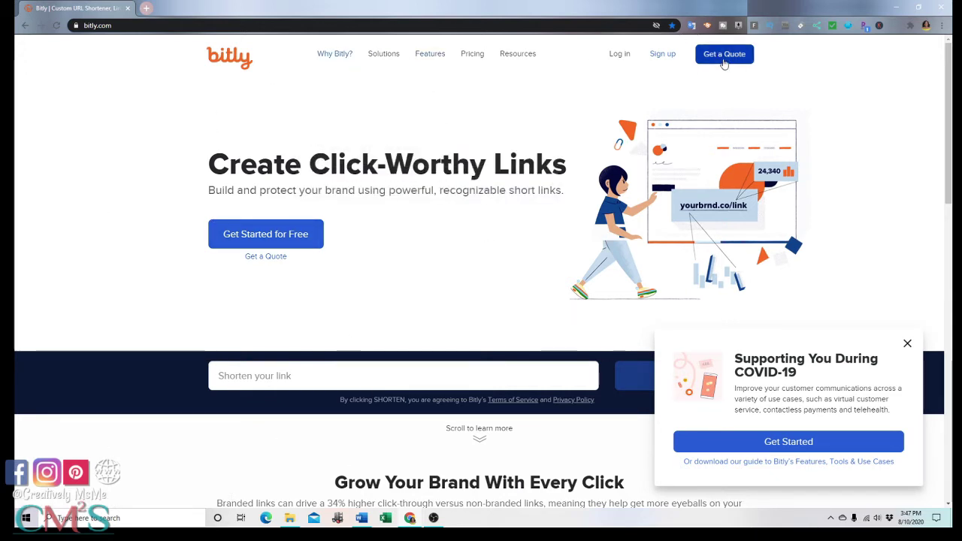
left_click(621, 55)
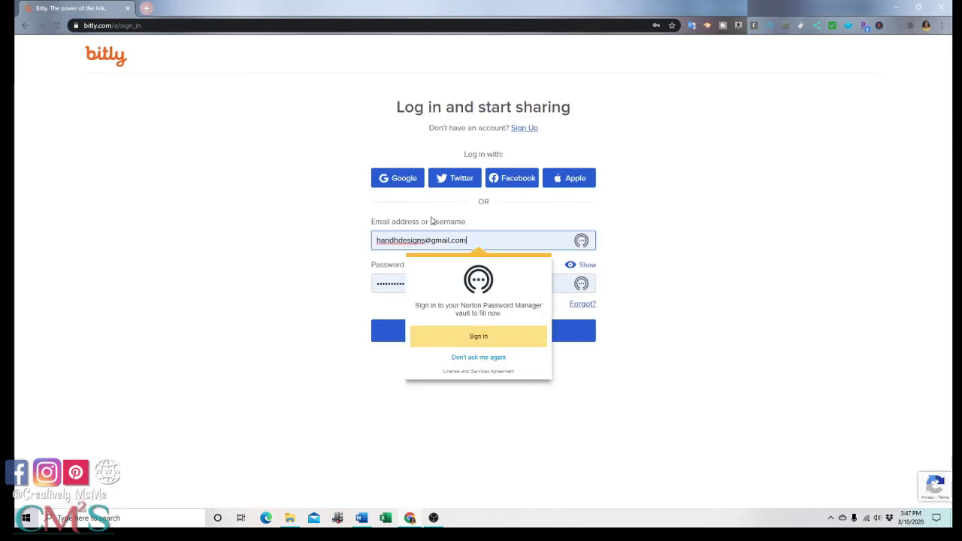
left_click(662, 342)
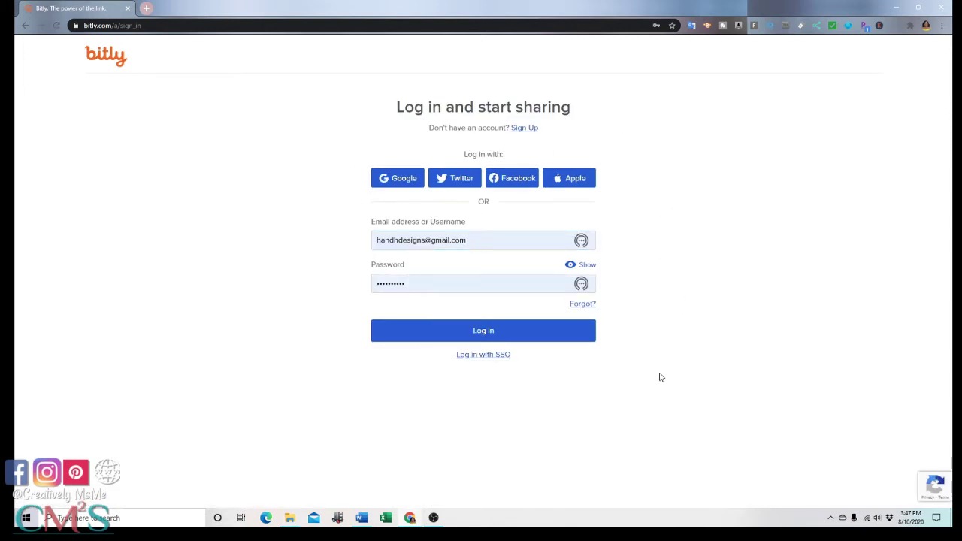
left_click(529, 337)
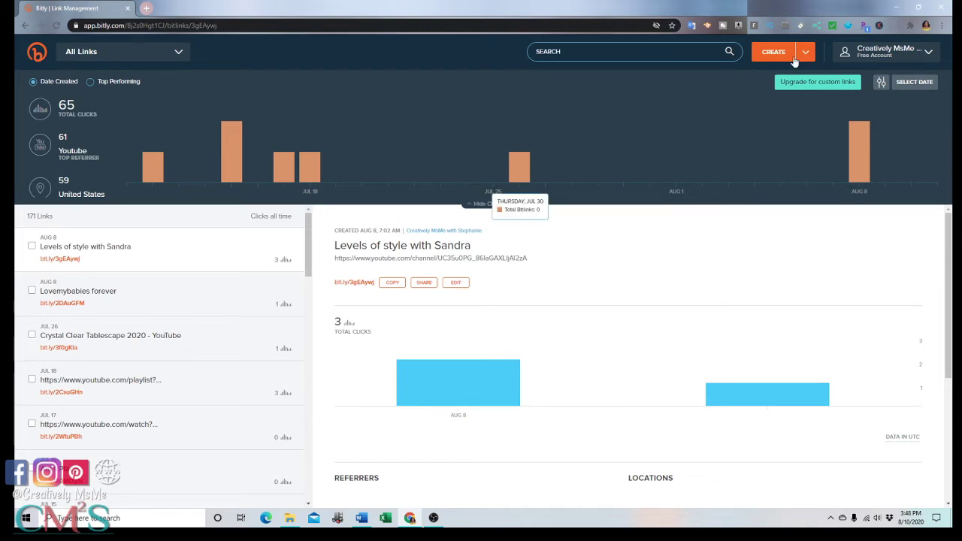
left_click(916, 60)
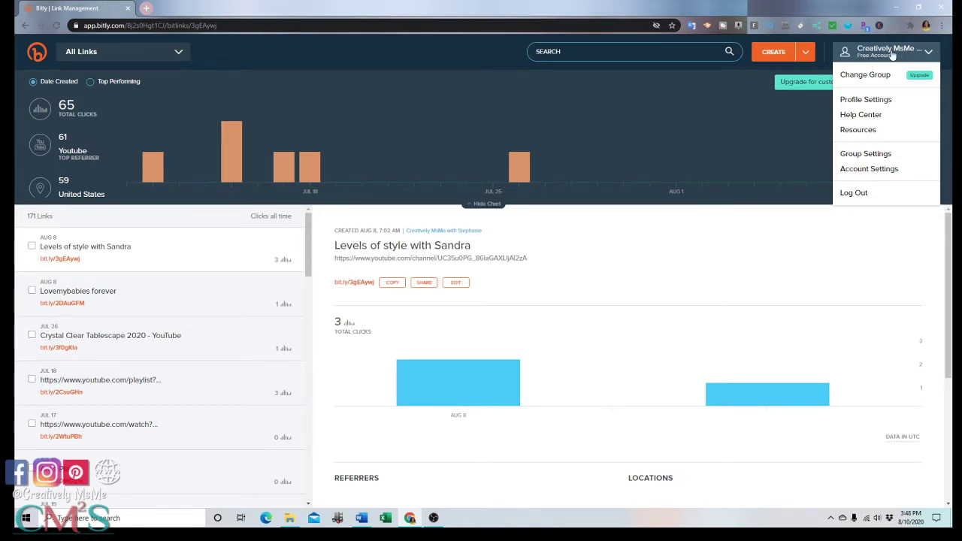
left_click(745, 132)
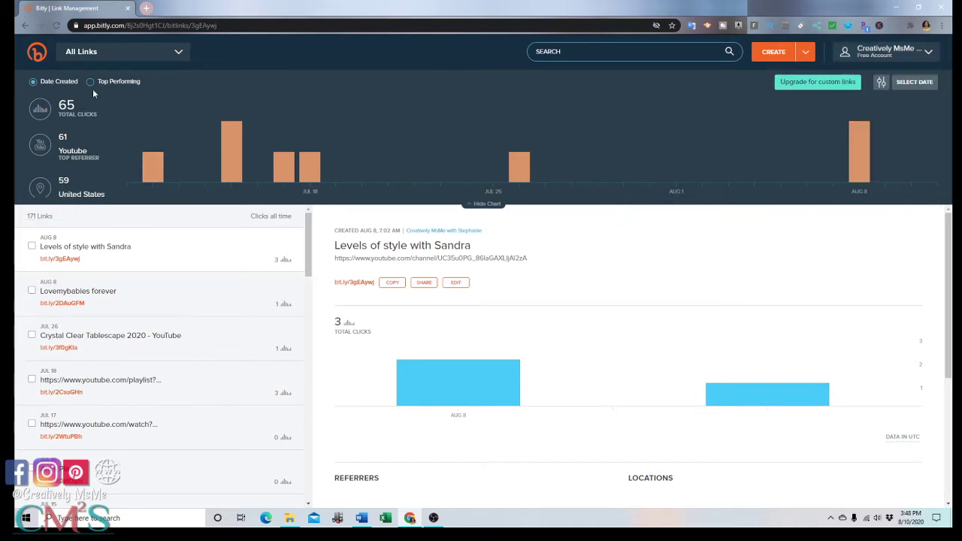
- Open the Around the House video on YouTube in a new tab
left_click(147, 8)
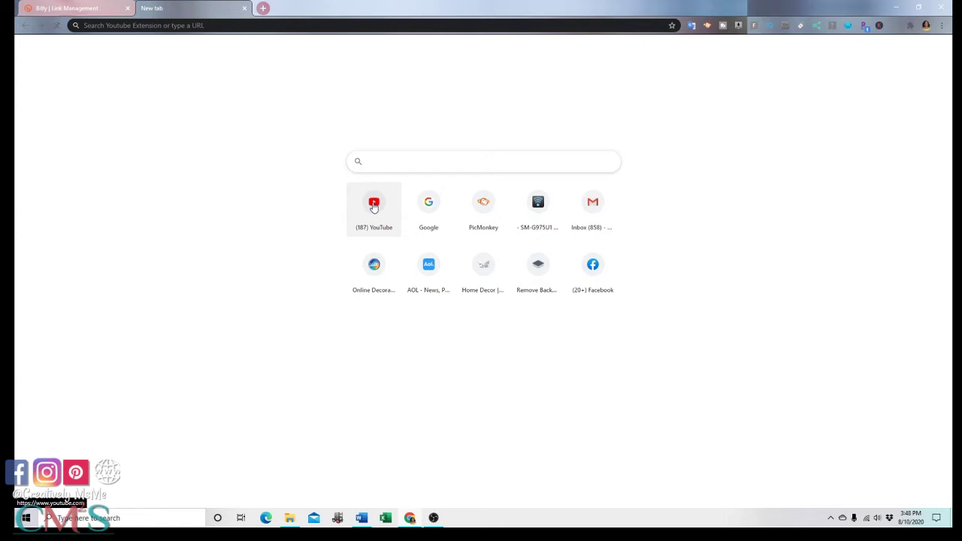
left_click(374, 206)
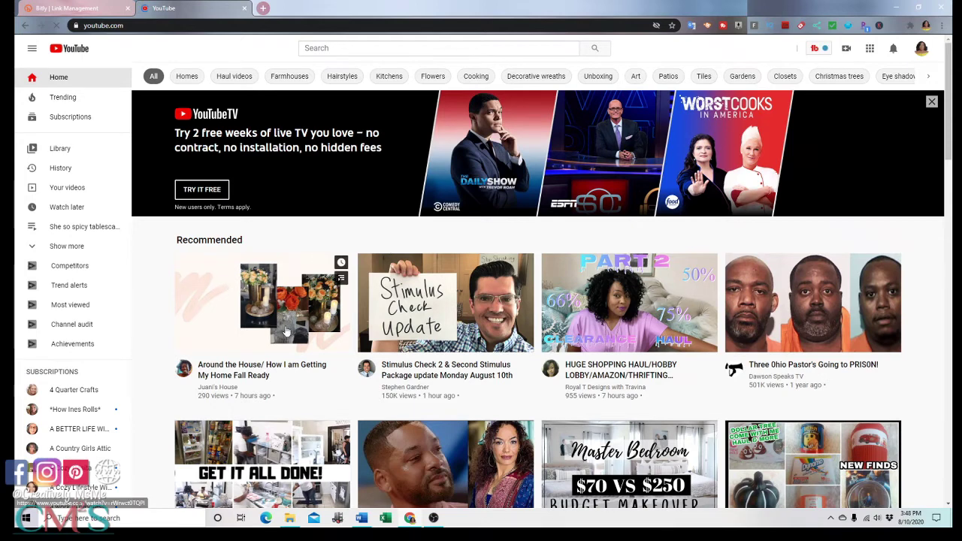
scroll(282, 264, "down", 1)
left_click(282, 259)
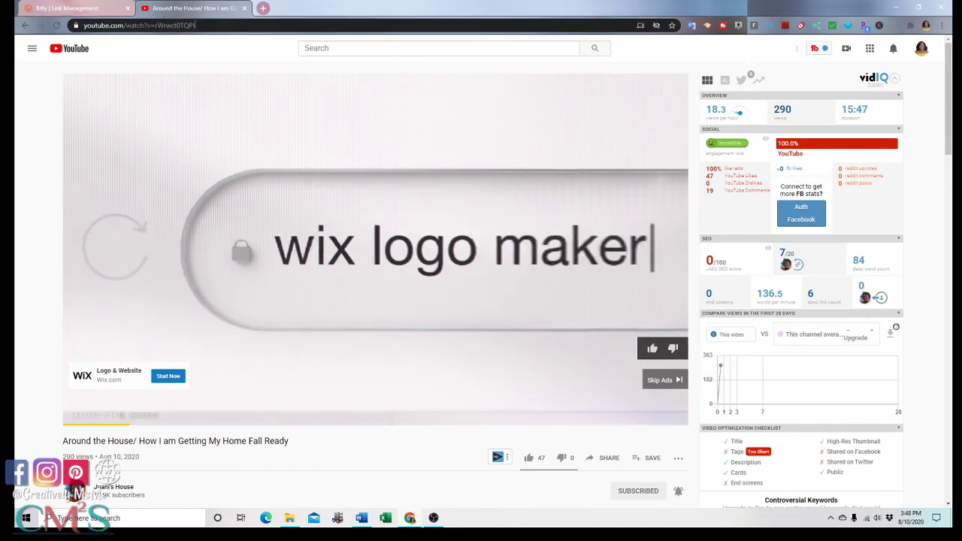
- Copy the video's web address and return to the Bitly dashboard
left_click(88, 24)
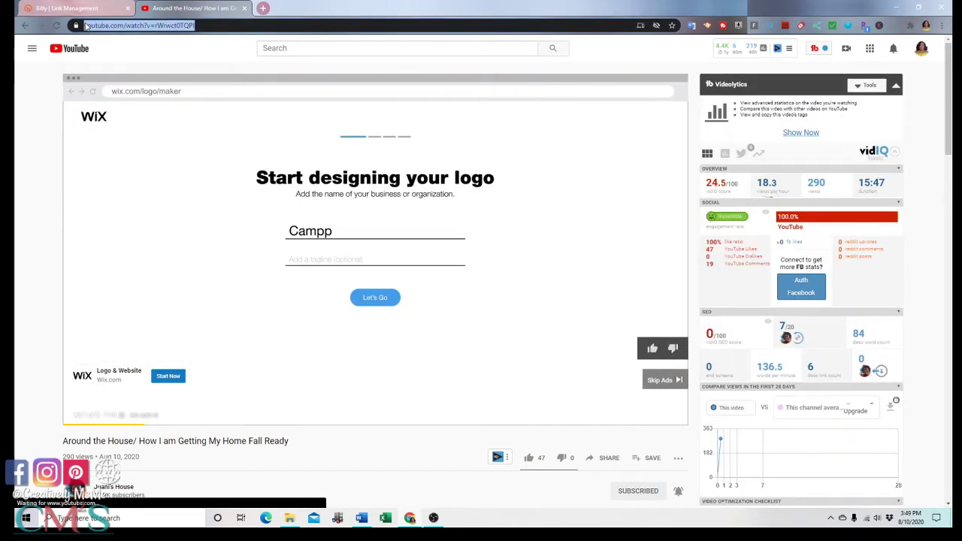
right_click(88, 25)
left_click(118, 91)
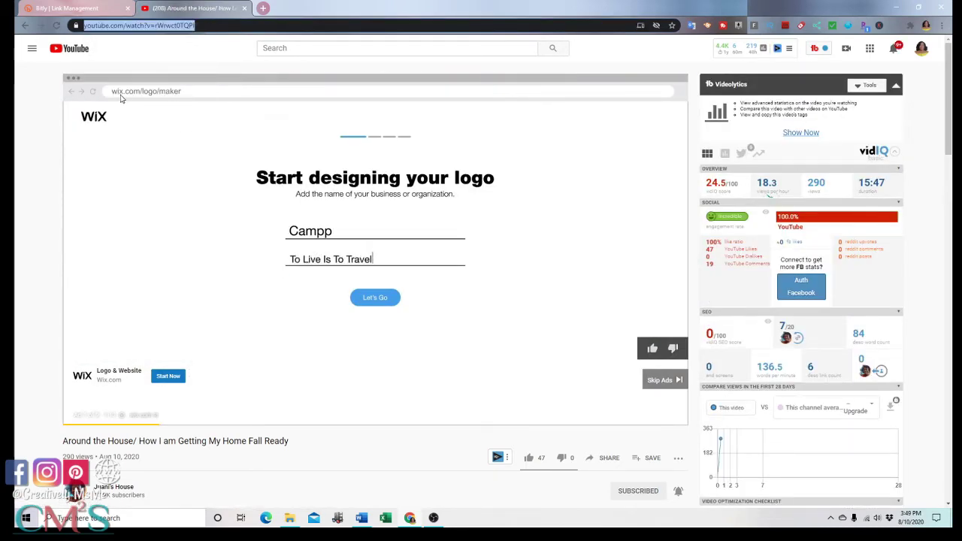
left_click(103, 10)
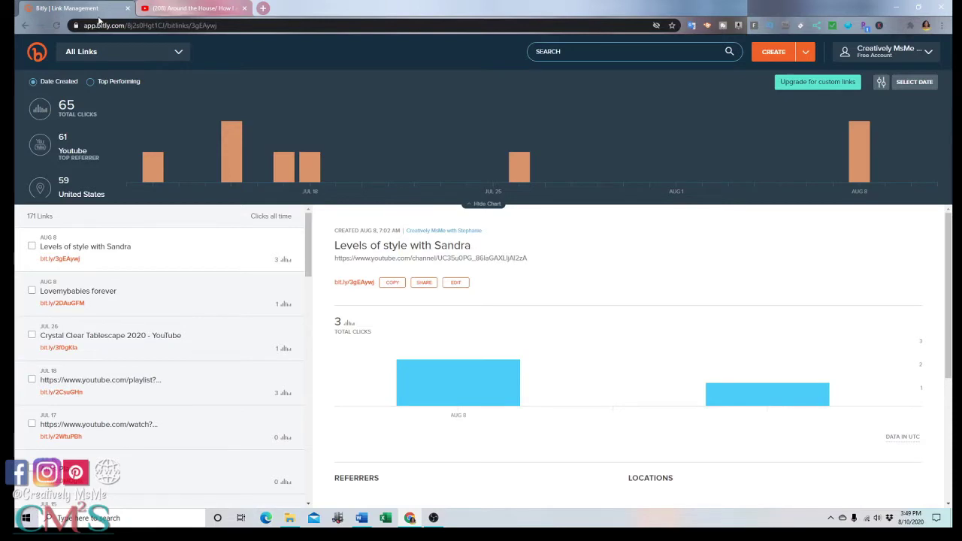
left_click(809, 54)
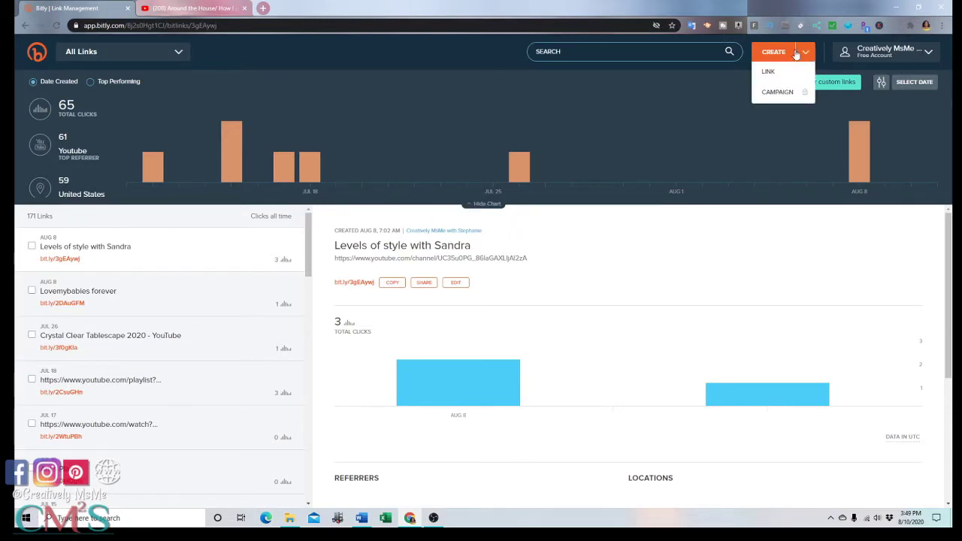
- Create the bit.ly/2PH1glB short link from the pasted YouTube video address
left_click(807, 55)
left_click(807, 55)
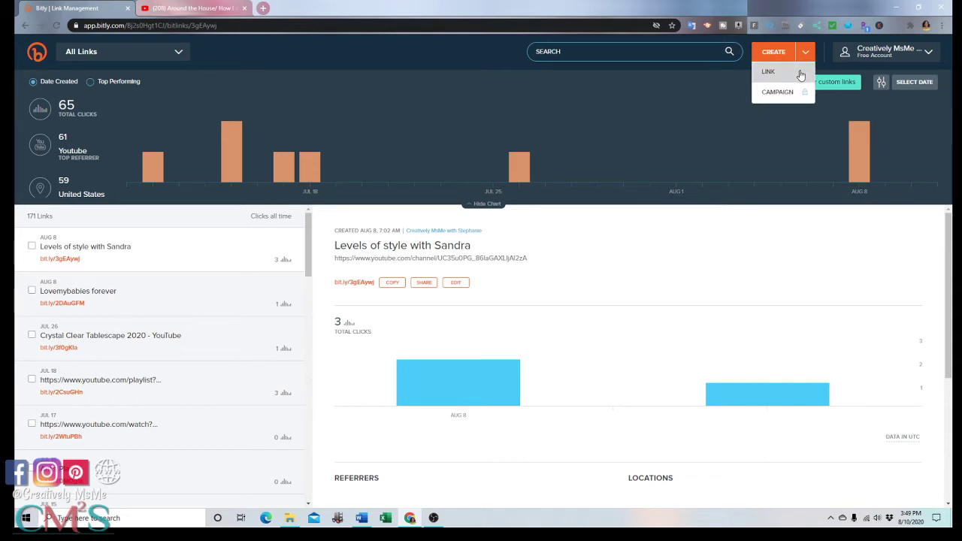
left_click(801, 73)
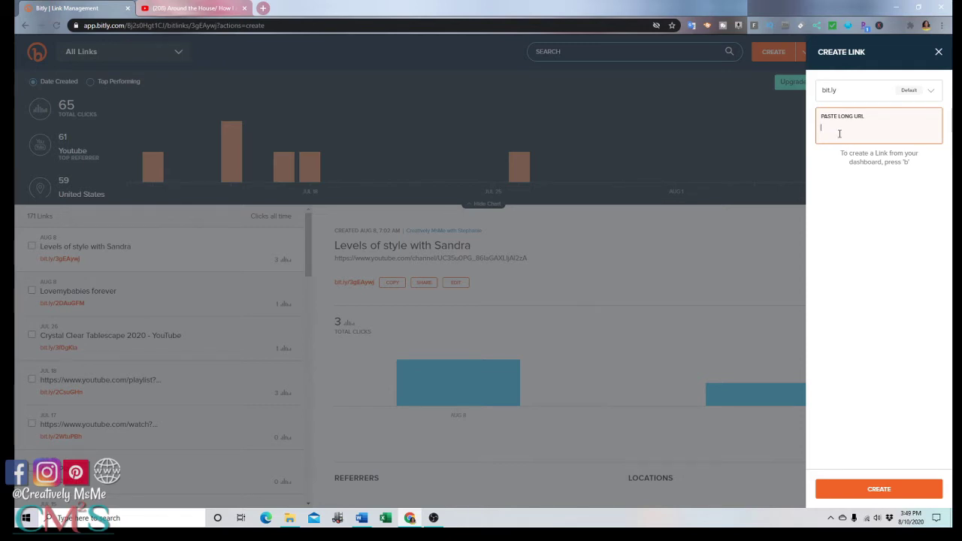
right_click(840, 134)
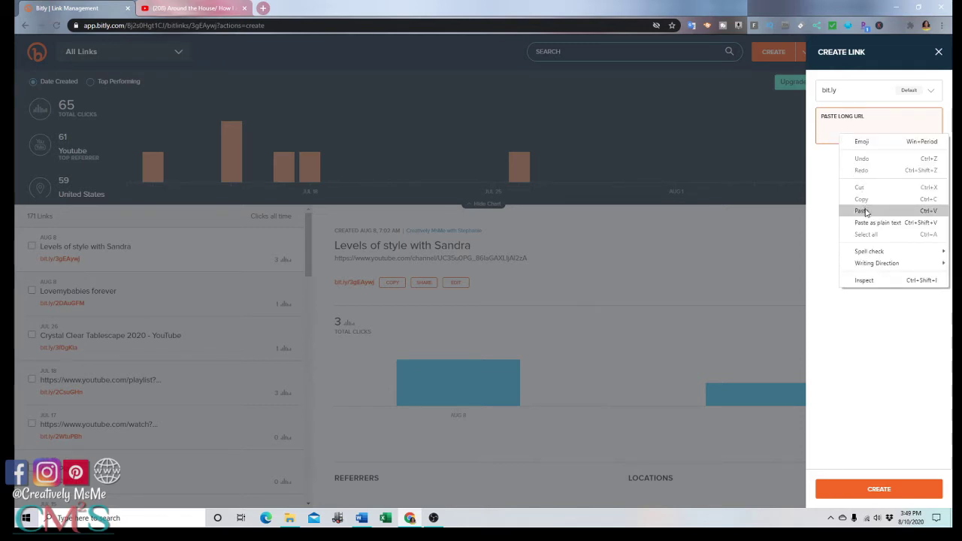
left_click(863, 211)
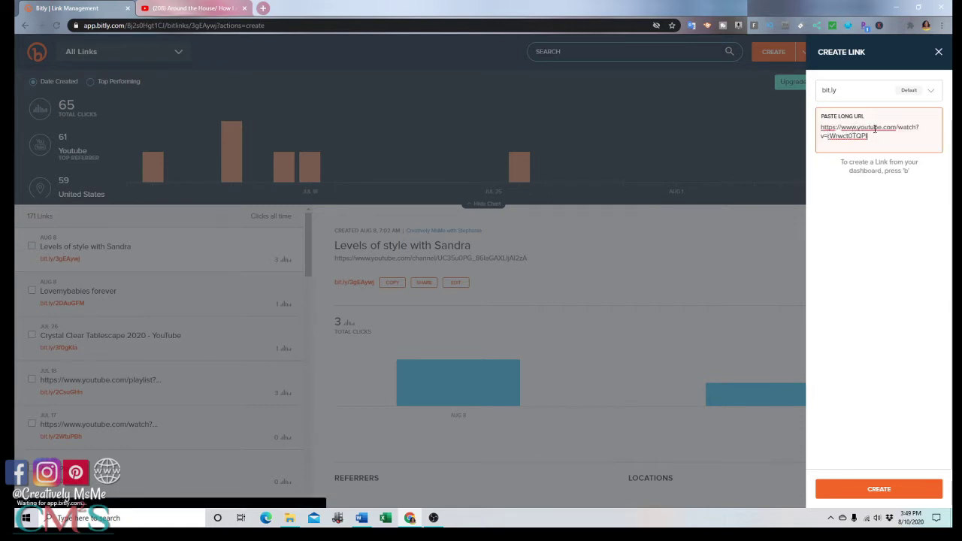
key("Return")
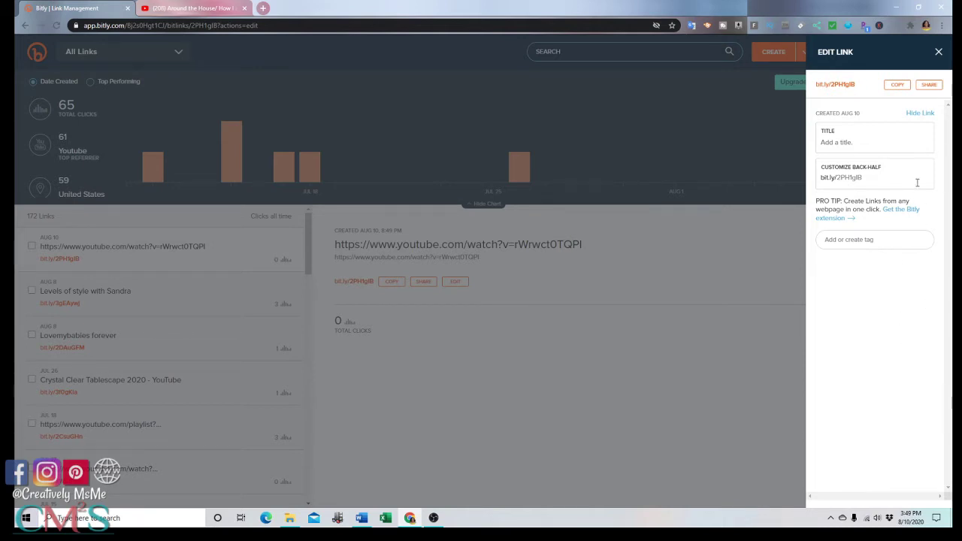
- Title the bit.ly/2PH1glB link after the channel owner, save it, and copy the link
left_click(857, 182)
left_click(842, 145)
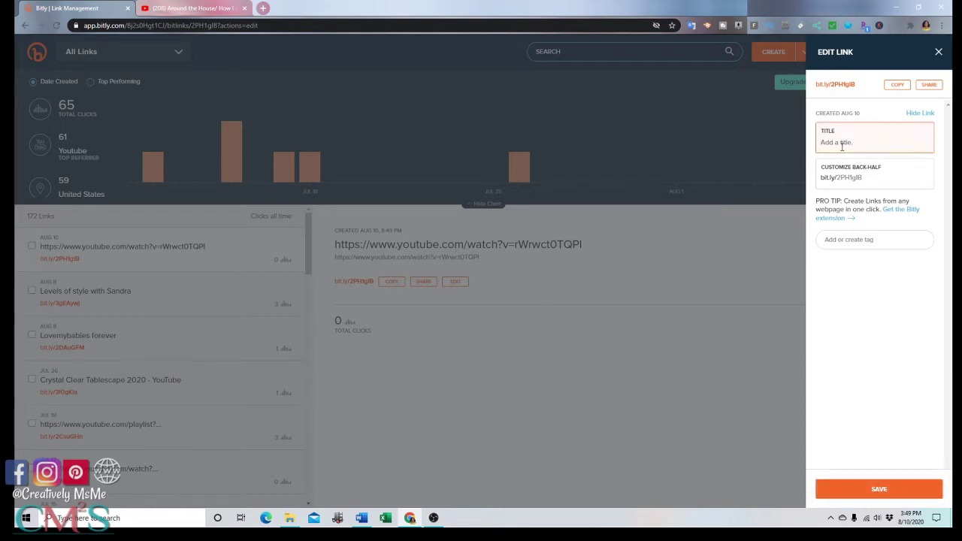
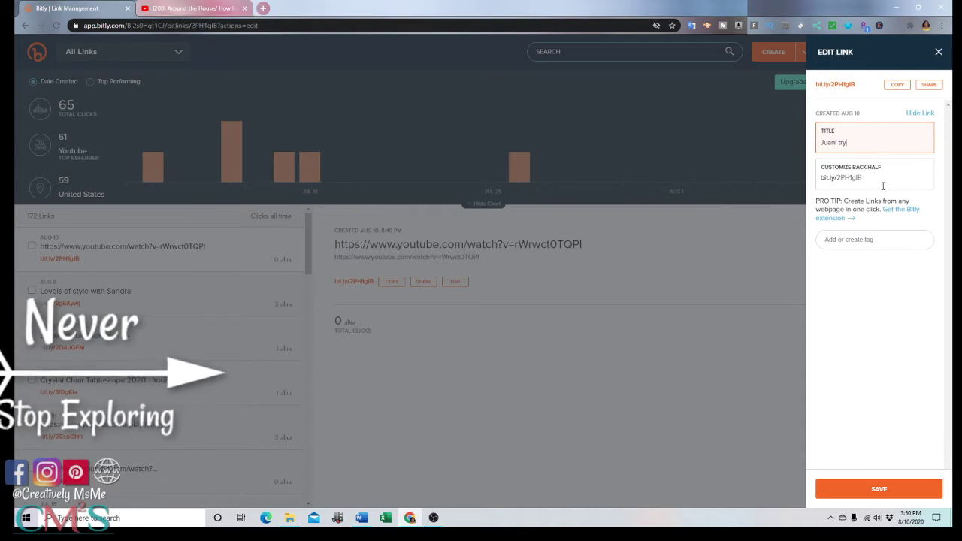
left_click(885, 497)
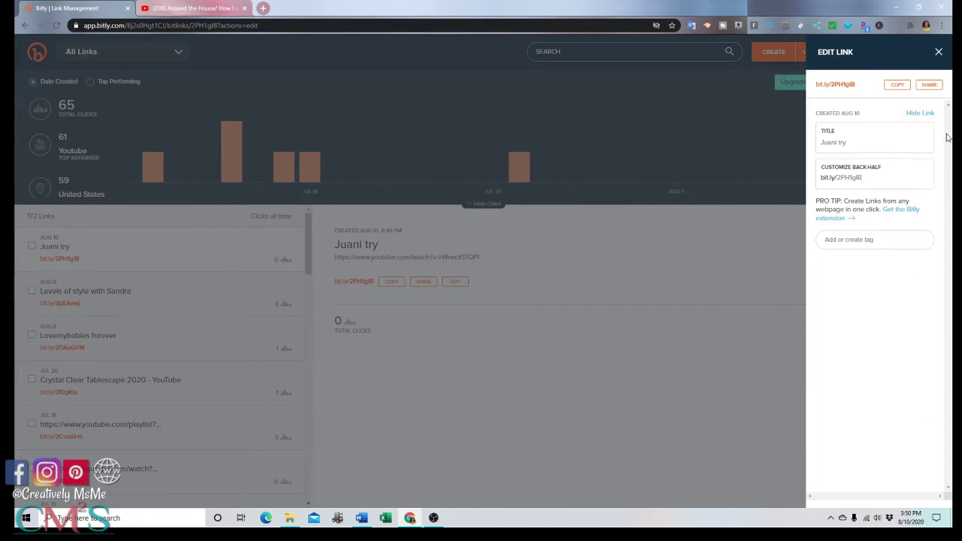
left_click(905, 87)
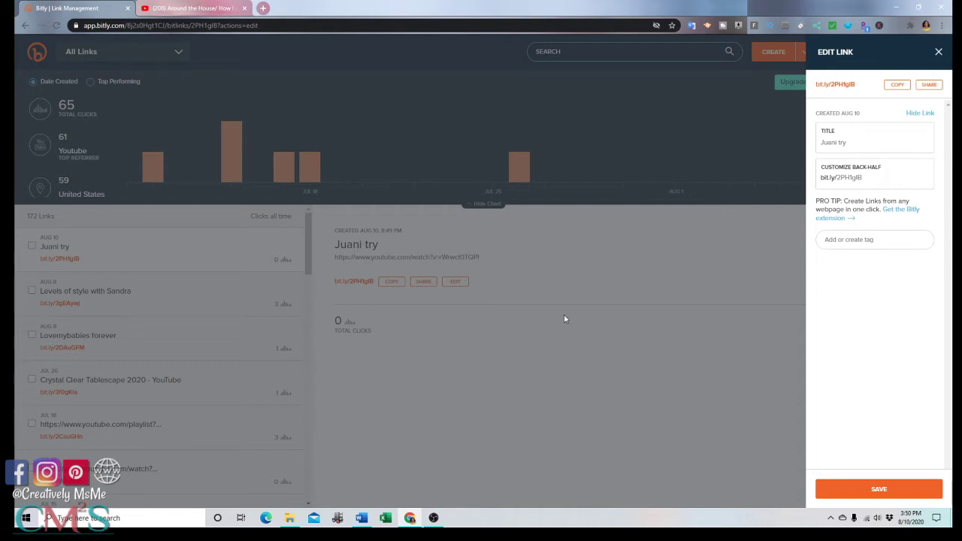
left_click(650, 117)
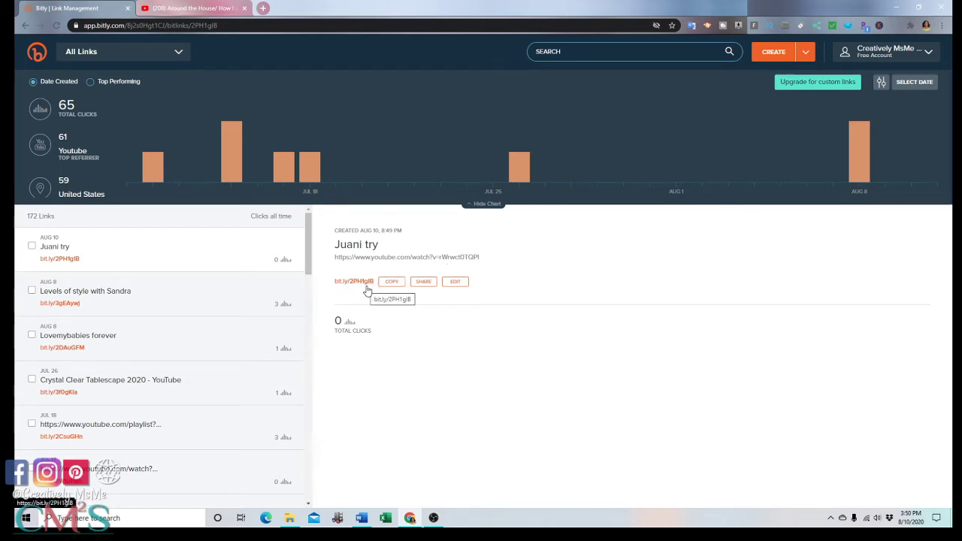
left_click(391, 282)
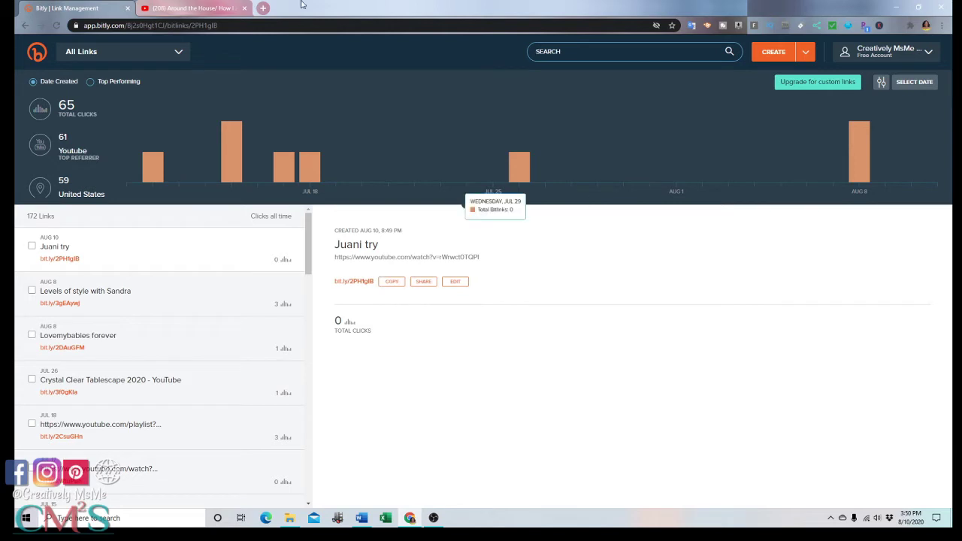
scroll(179, 316, "down", 2)
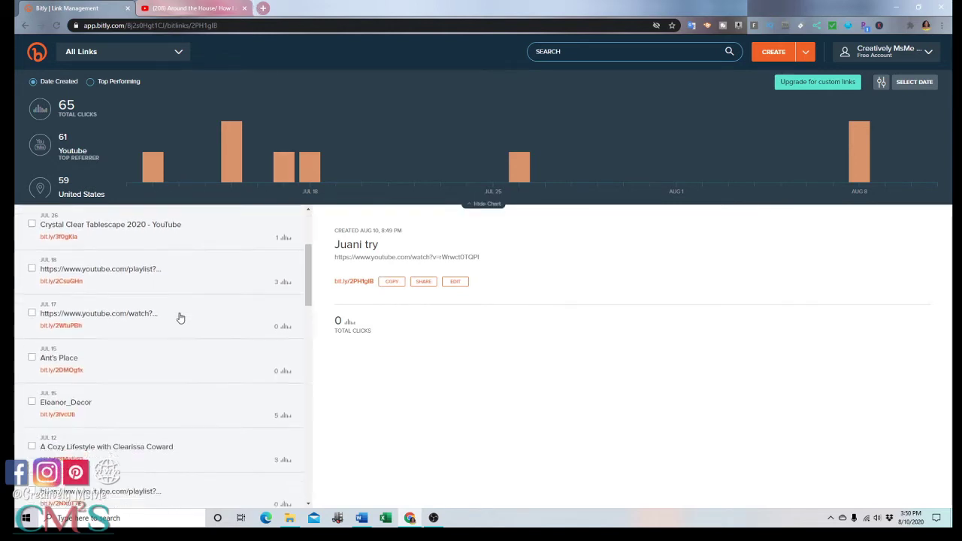
scroll(181, 319, "down", 1)
scroll(181, 318, "down", 1)
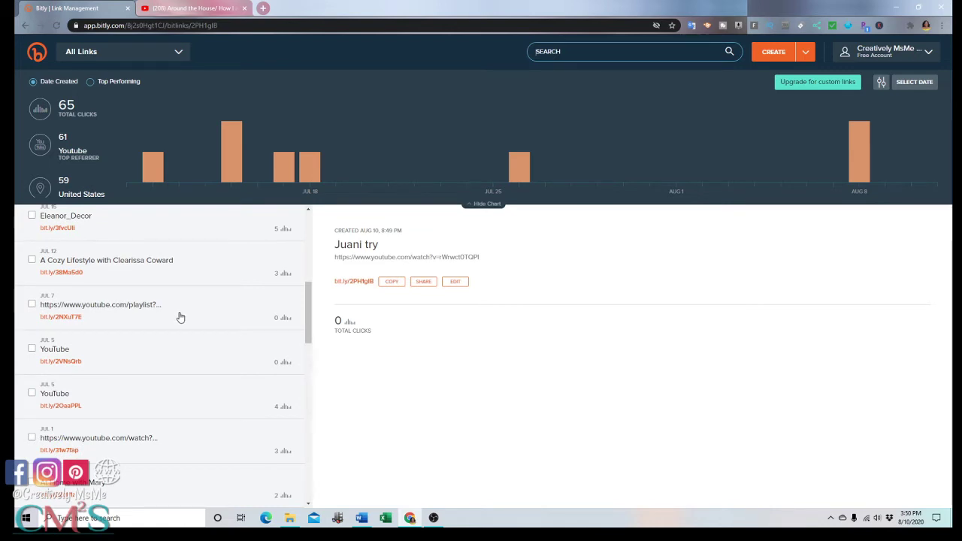
scroll(180, 318, "down", 1)
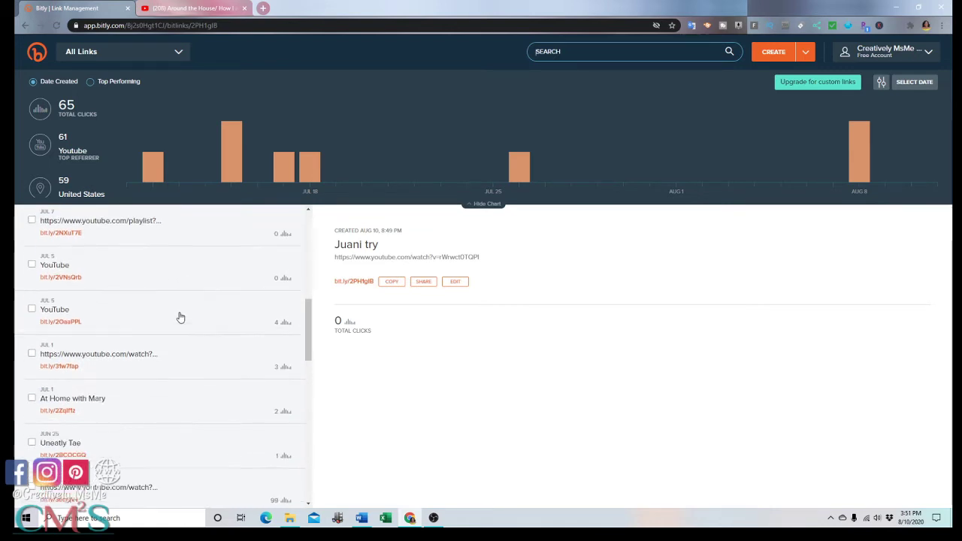
scroll(181, 318, "down", 1)
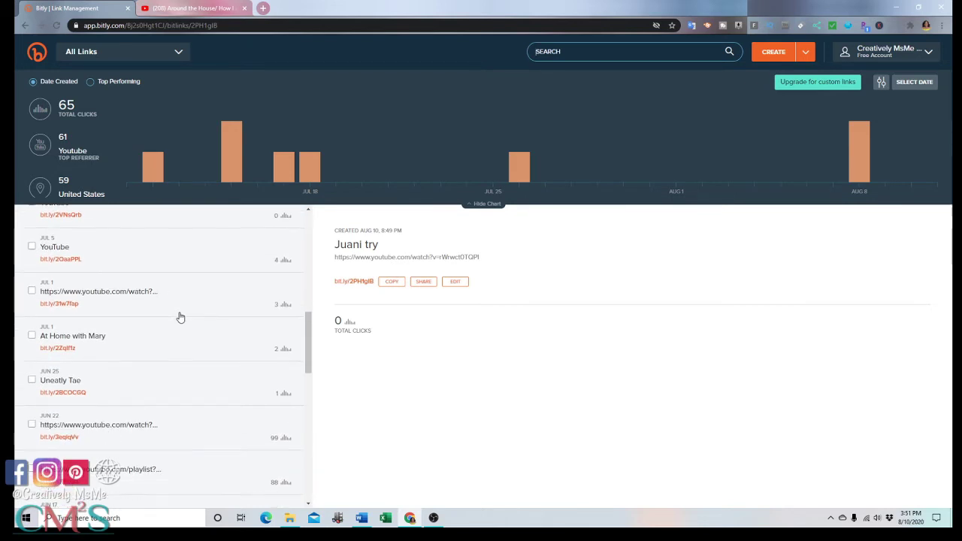
scroll(180, 318, "down", 1)
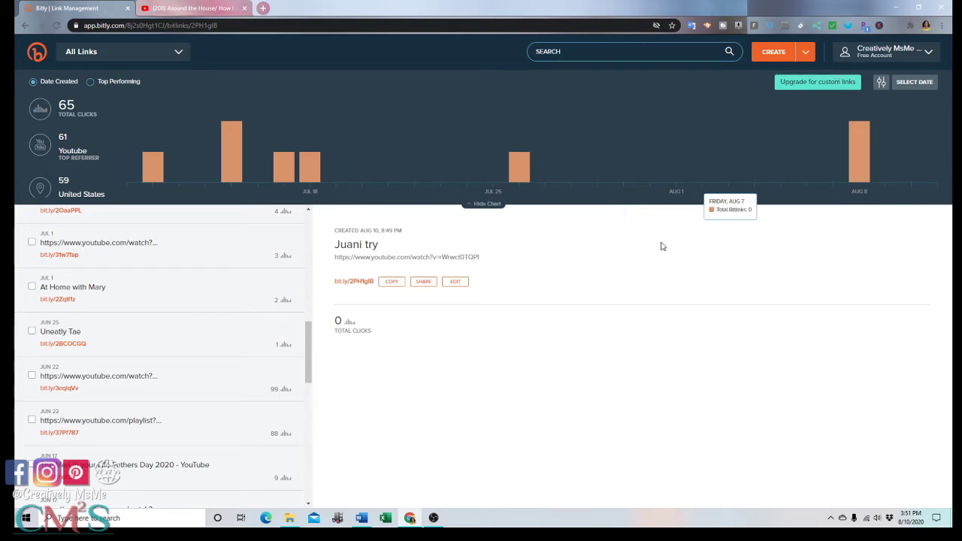
left_click(805, 52)
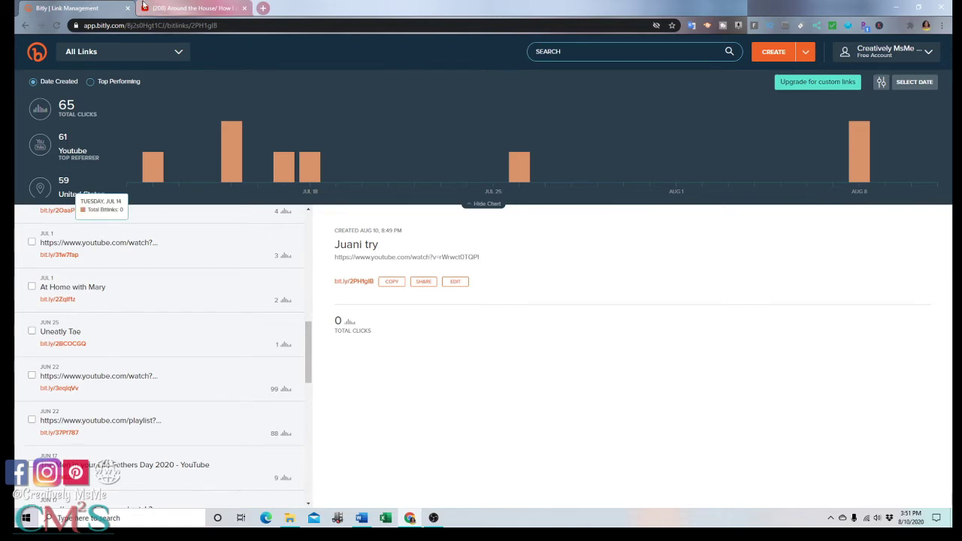
- Open the Shopping Haul | Several Stores video's details from YouTube Studio's Videos list
left_click(194, 8)
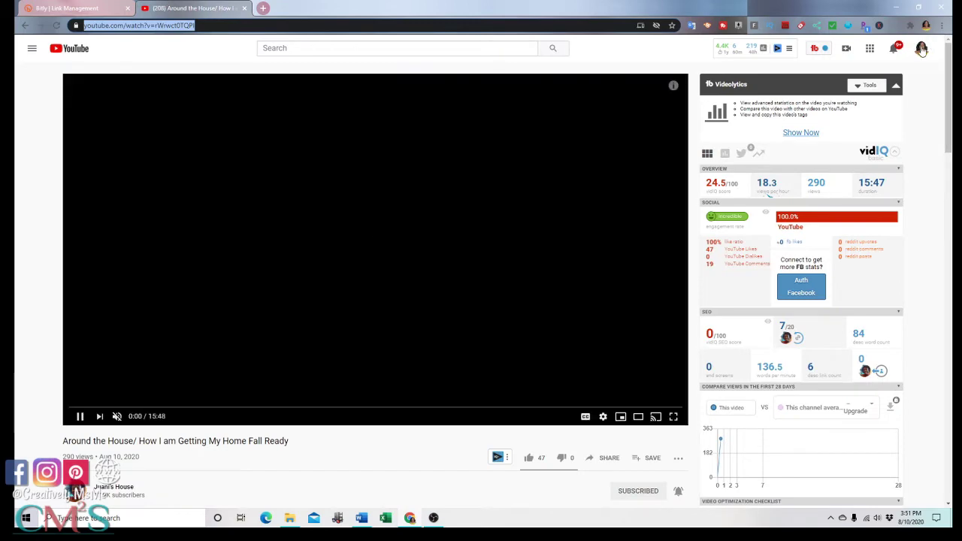
left_click(922, 50)
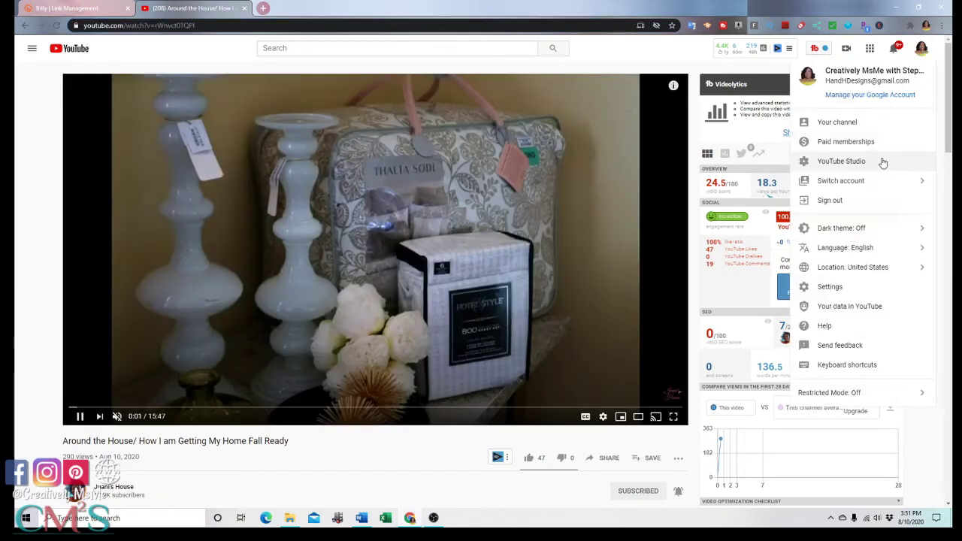
left_click(882, 161)
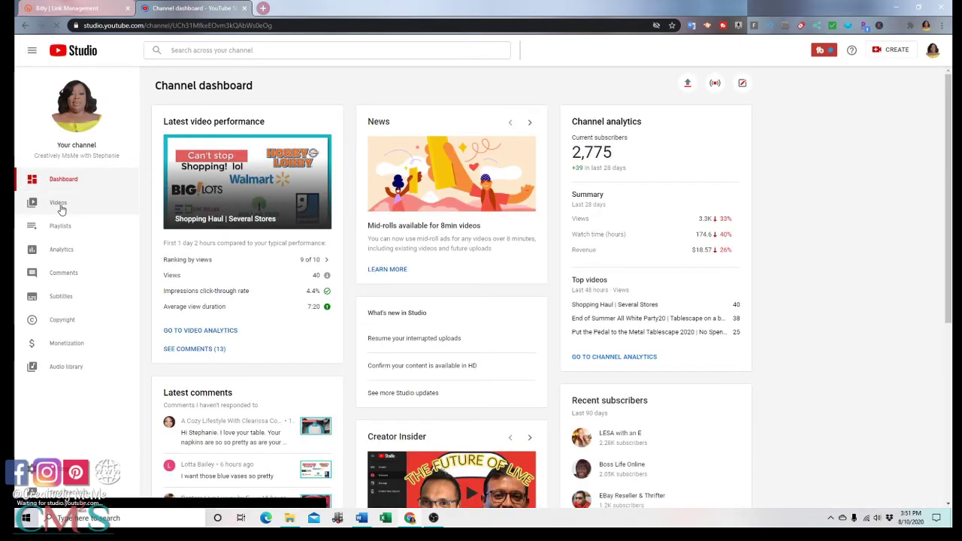
left_click(60, 208)
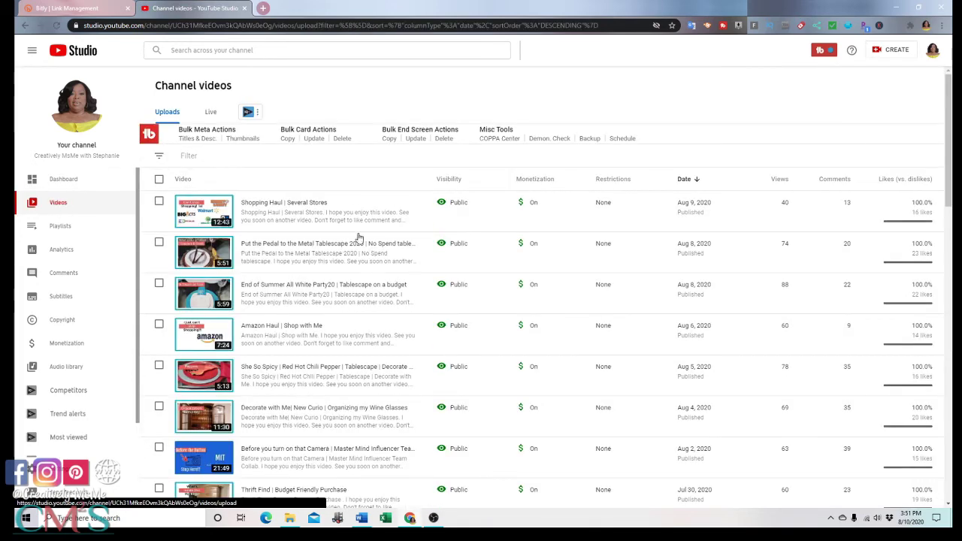
left_click(252, 205)
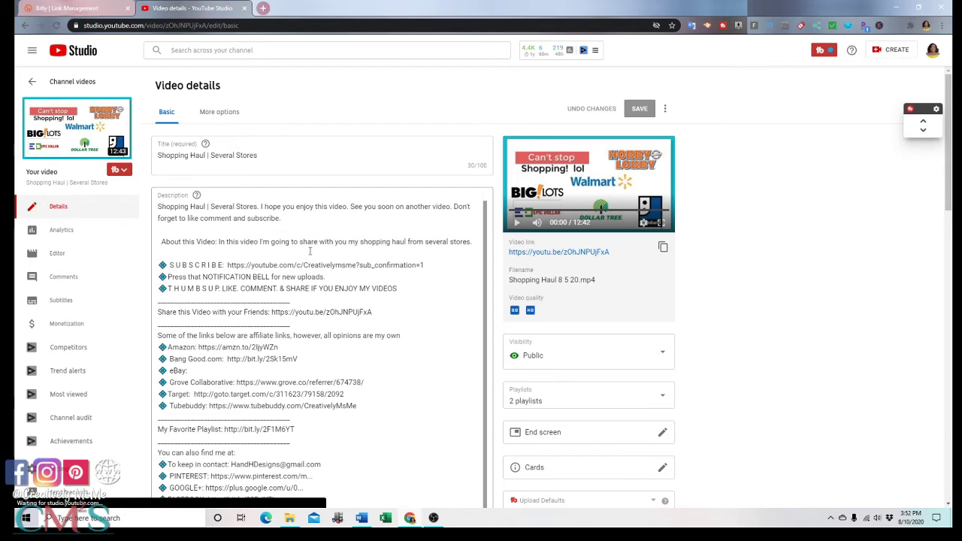
- Mention the Diva Designing on a Dime channel on the description's empty line
left_click(256, 256)
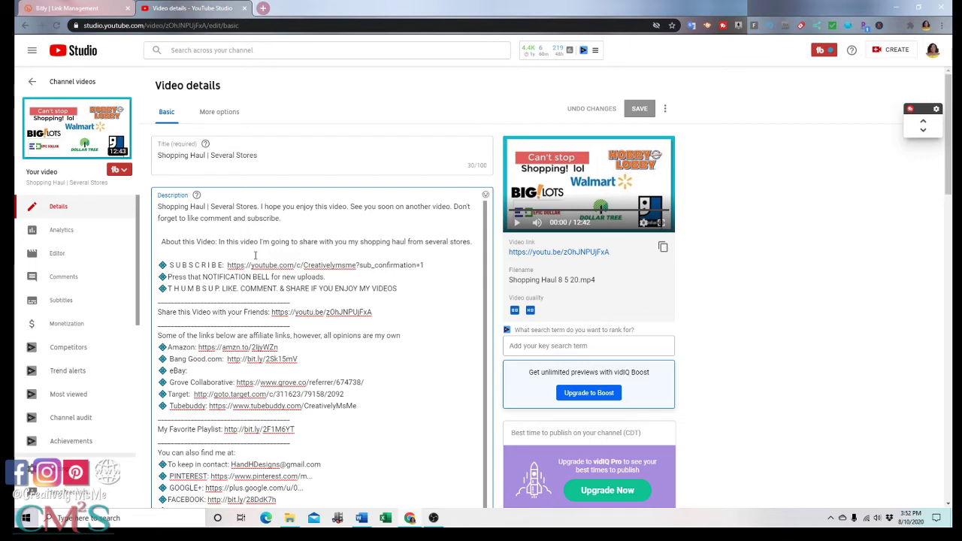
type("@")
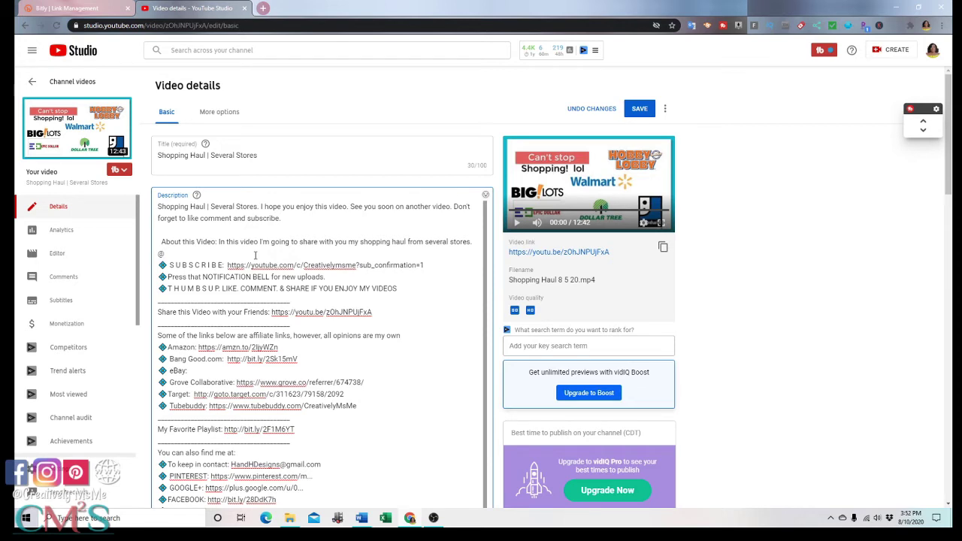
type("Diva")
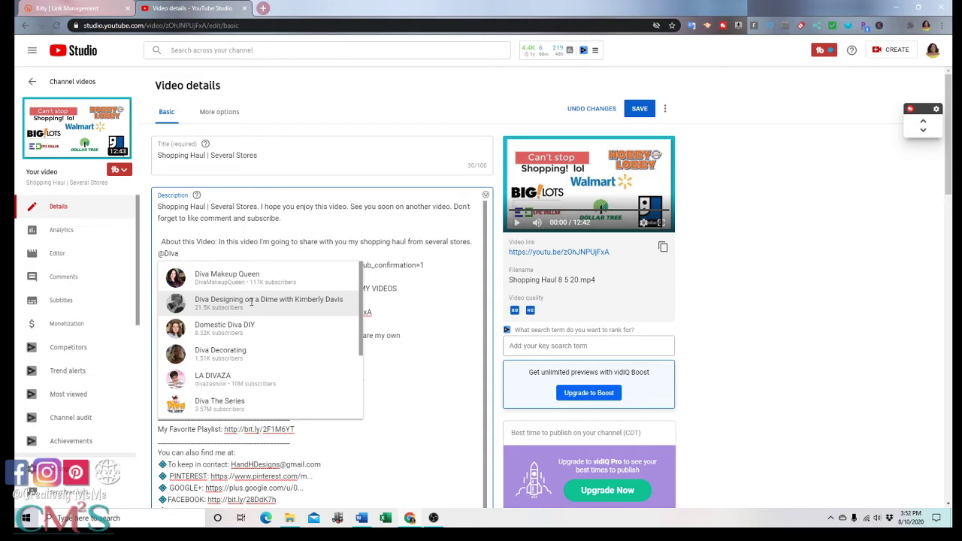
left_click(252, 301)
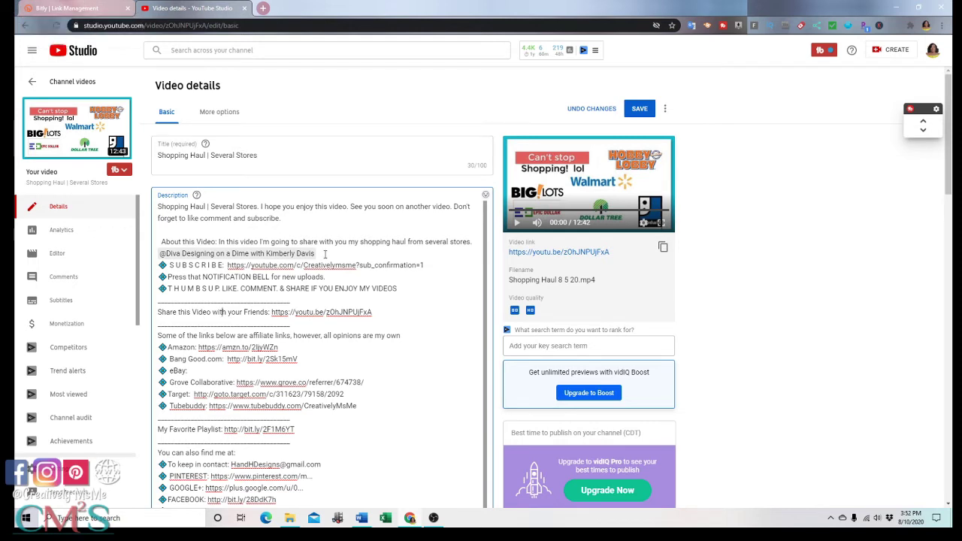
- Add a new 'Uneatly Tae' line below the channel mention
key("Return")
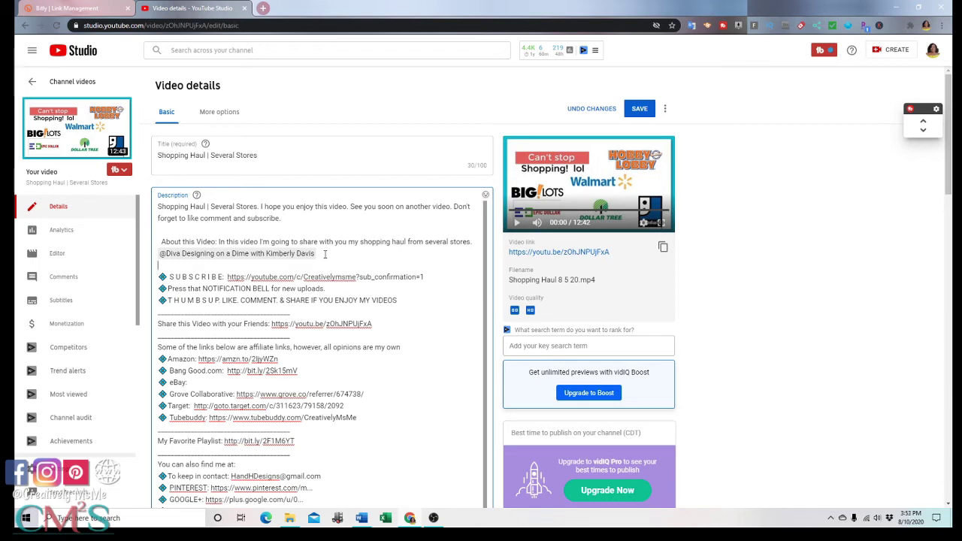
type("Uneatly Tae@")
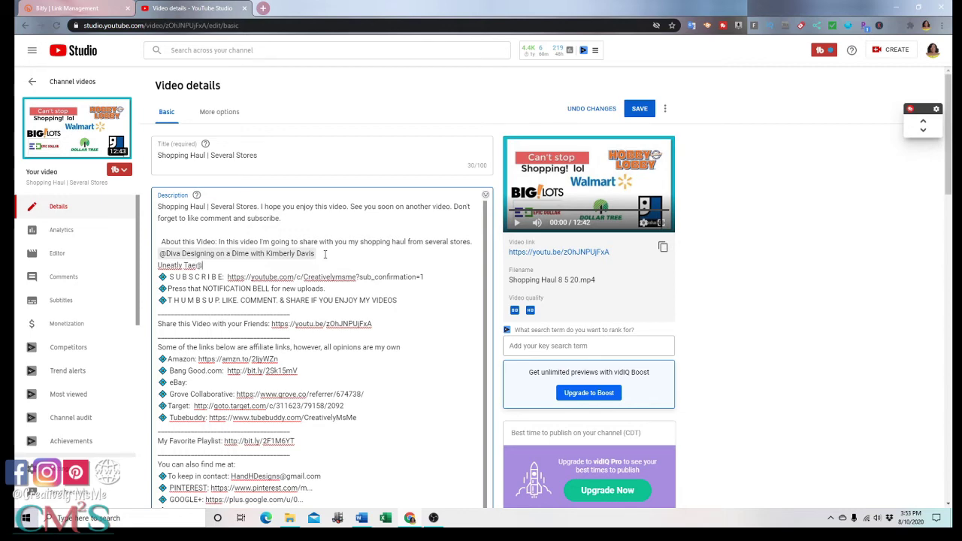
left_click(75, 9)
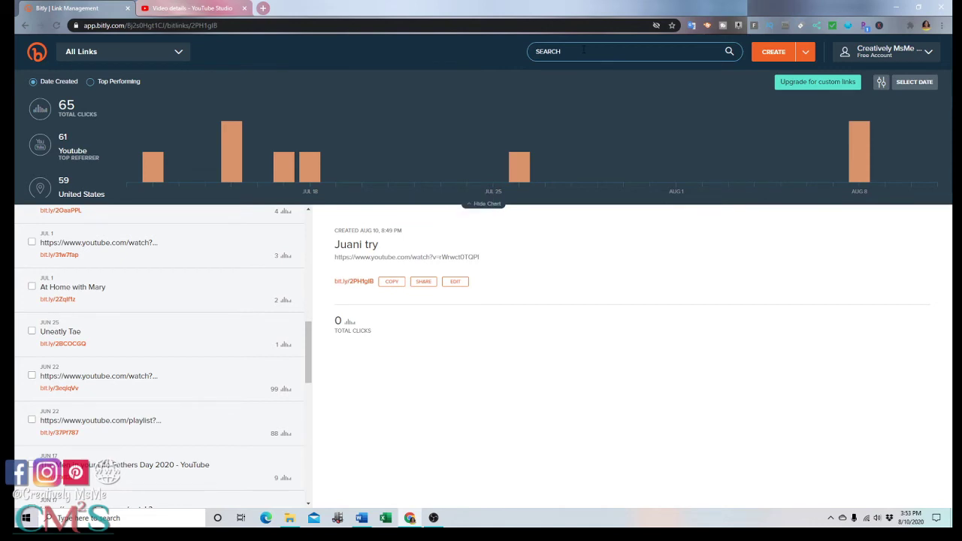
- Search Bitly for 'urleatly Tae' and copy the bit.ly/2BCOCGQ short link
type("url")
type("eatly T")
type("ae")
key("Return")
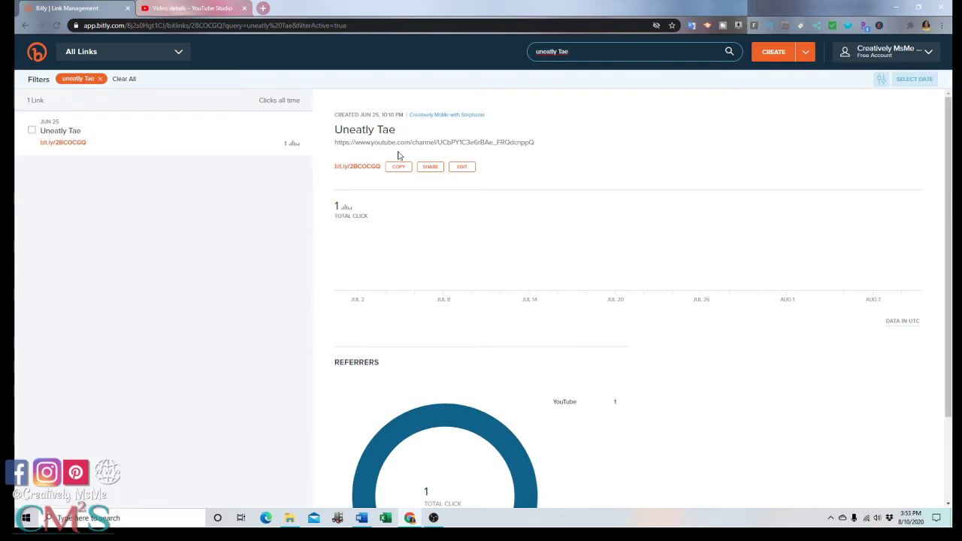
left_click(398, 167)
left_click(225, 8)
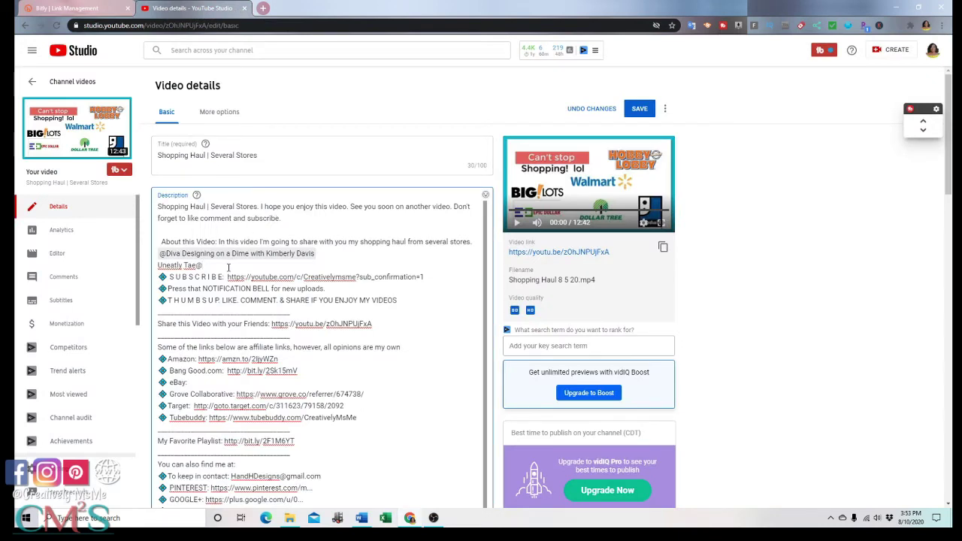
- Paste bit.ly/2BCOCGQ after 'Uneatly Tae@' and add a blank line below it
type("https://bit.ly/2BCOCGQ")
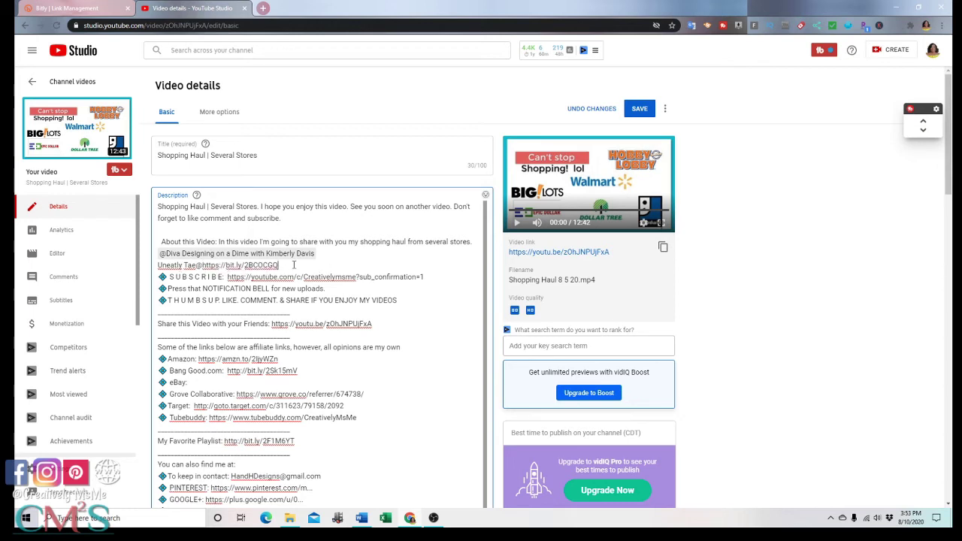
left_click(294, 264)
key("Return")
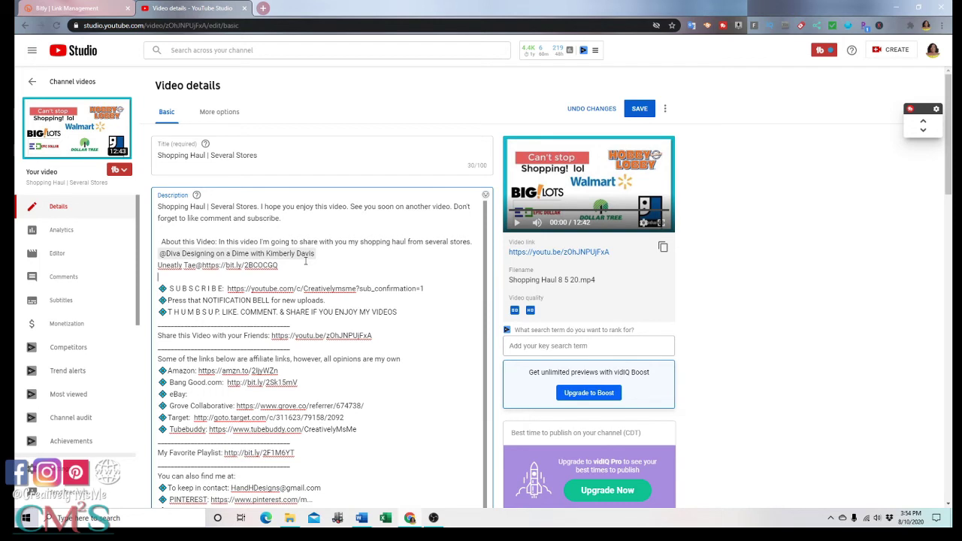
left_click(71, 8)
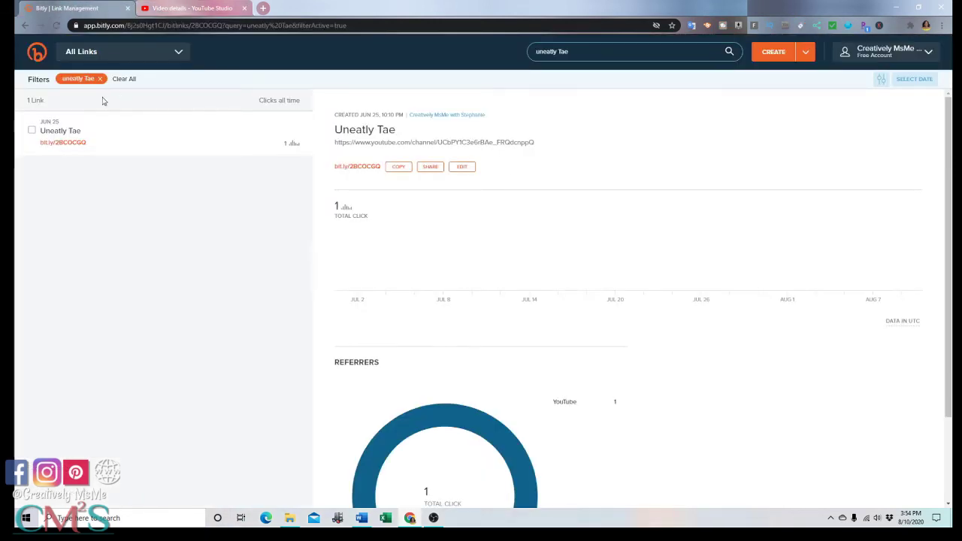
- Clear the Bitly search and copy the Crystal Clear Tablescape 2020 link bit.ly/3f0gKla
triple_click(528, 56)
key("BackSpace")
left_click(99, 79)
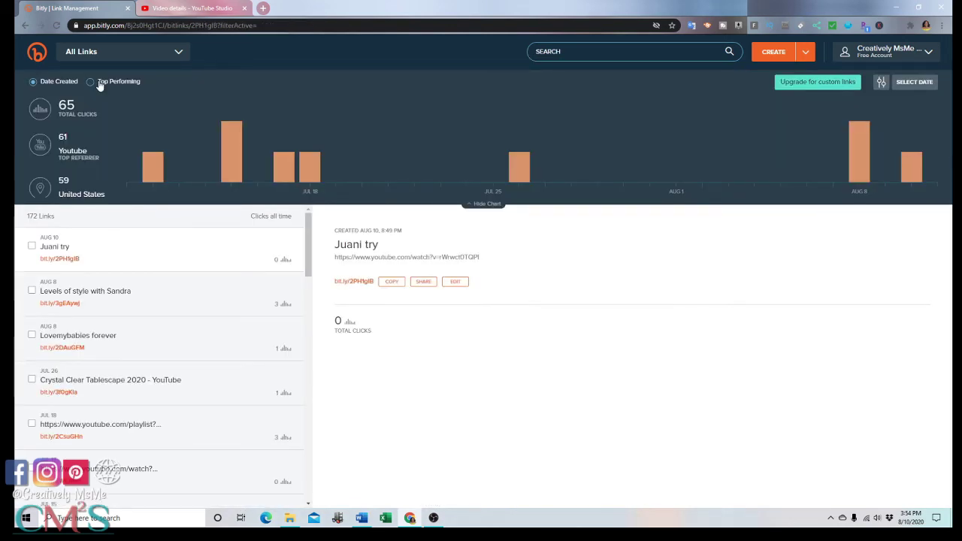
left_click(96, 389)
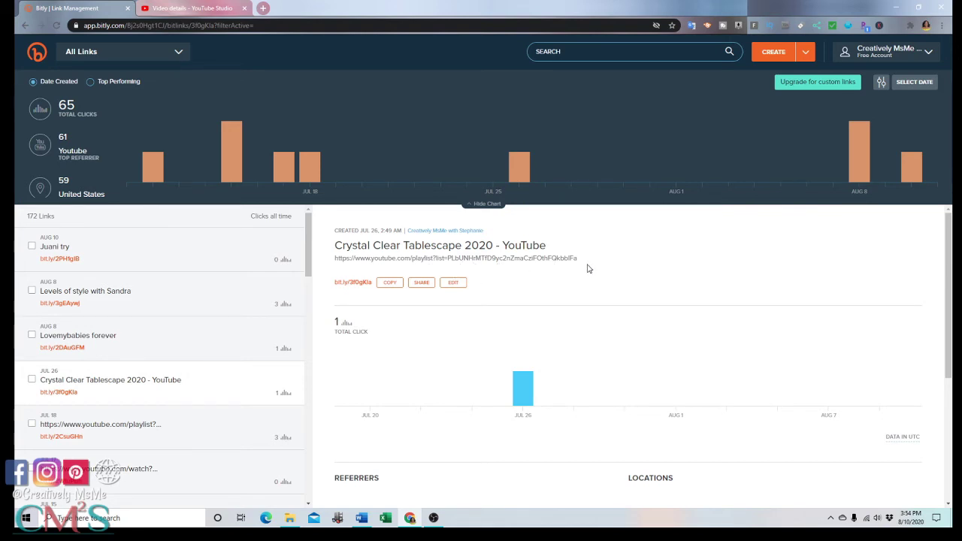
left_click(389, 288)
left_click(188, 8)
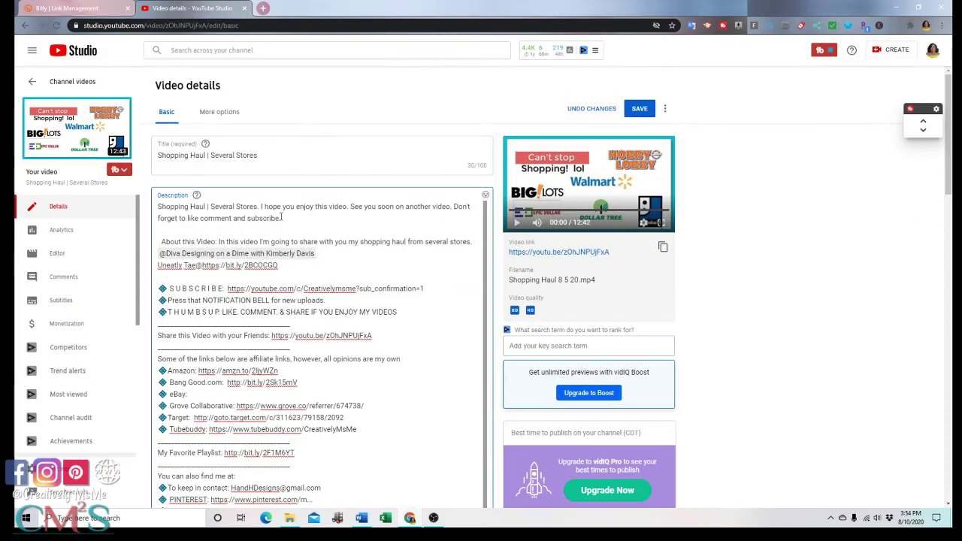
left_click(285, 266)
key("Return")
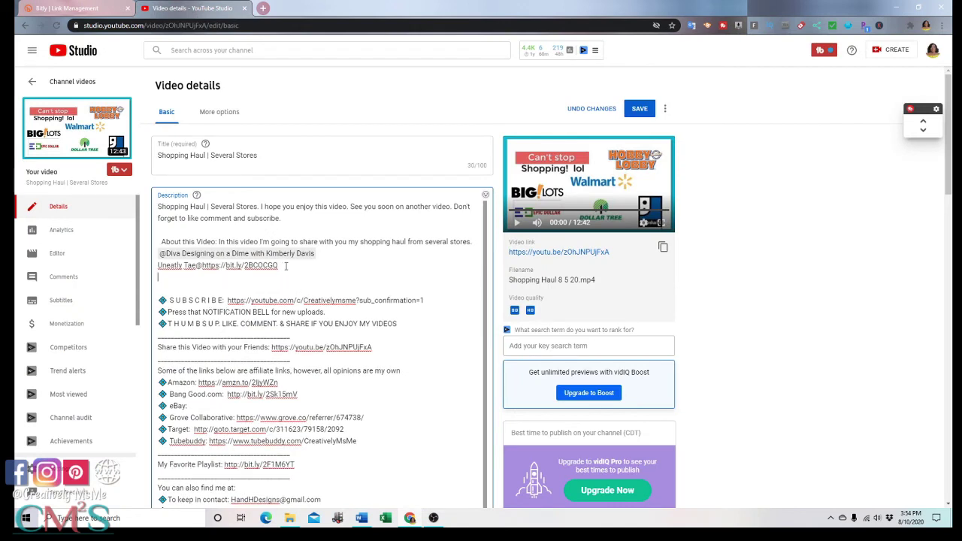
type("Playlist:")
type("https://bit.ly/3f0gKla")
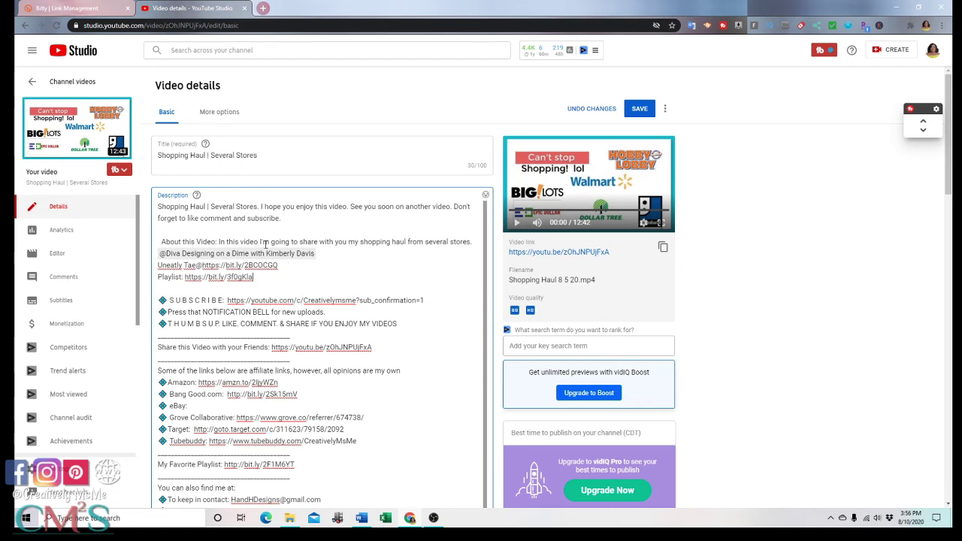
- Delete the mention, Uneatly Tae and Playlist lines from the description
left_click_drag(254, 276, 159, 253)
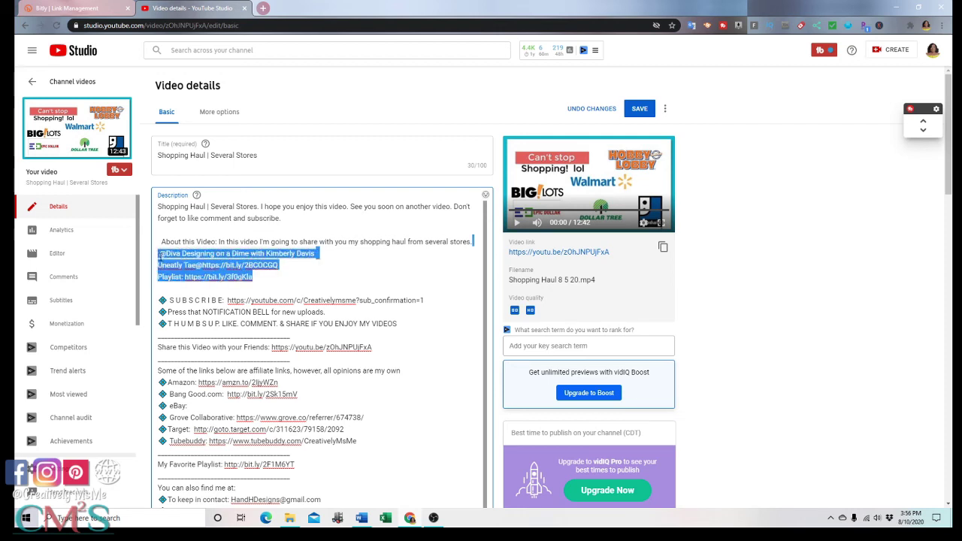
key("BackSpace")
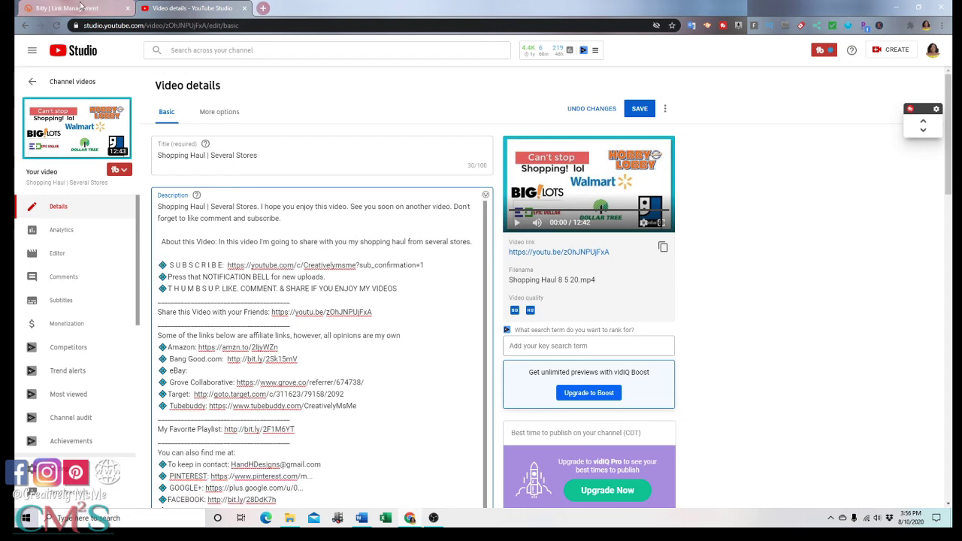
left_click(91, 8)
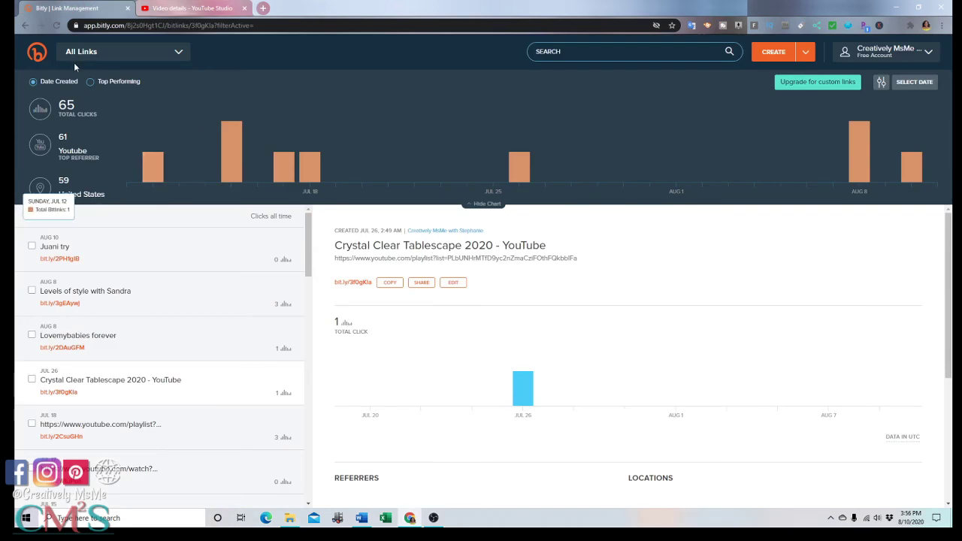
- Select the test link and hide it, confirming in the Hide Links dialog, leaving 171 links
scroll(161, 288, "down", 10)
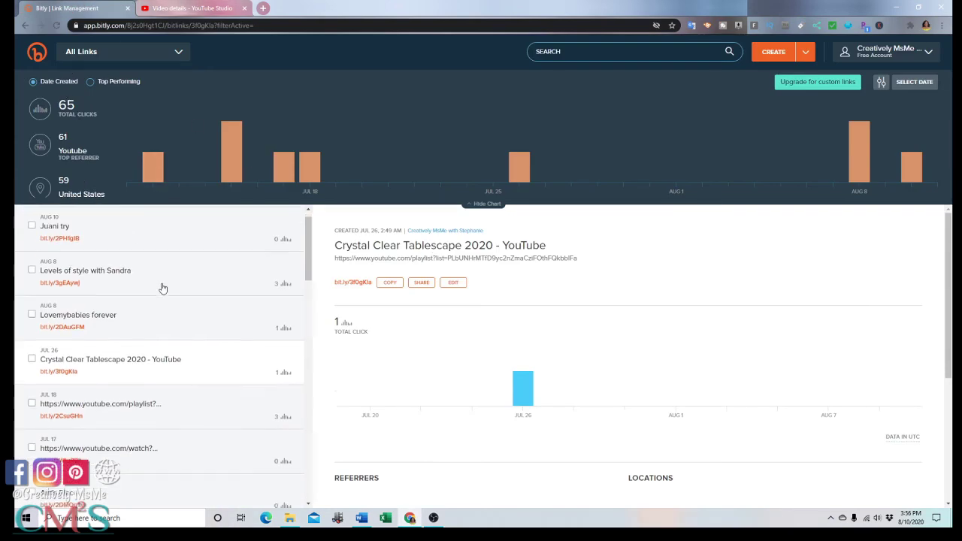
scroll(161, 287, "up", 10)
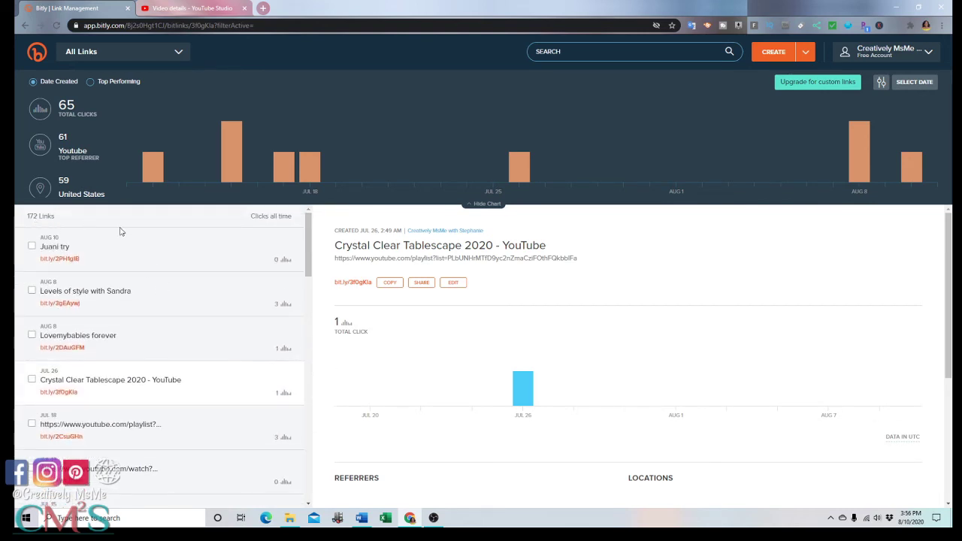
left_click(33, 249)
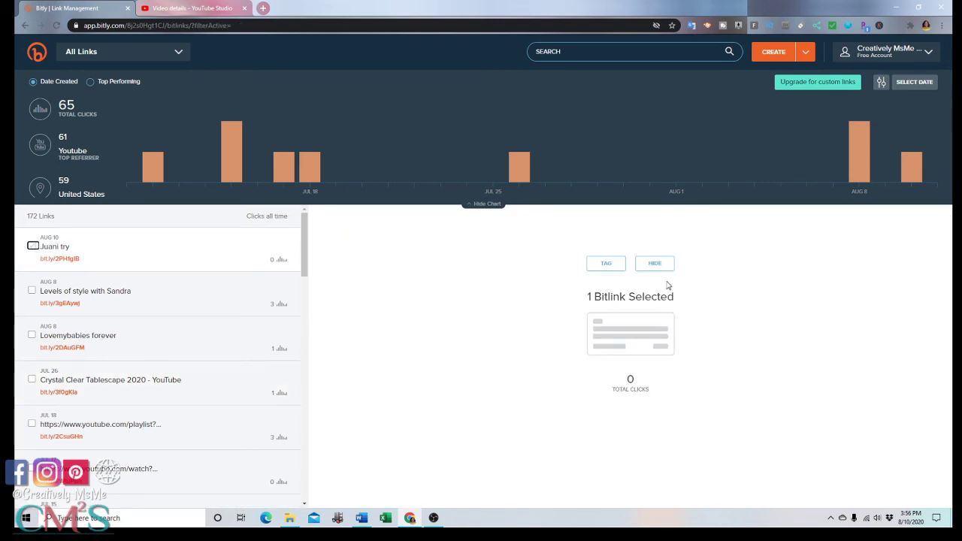
left_click(665, 266)
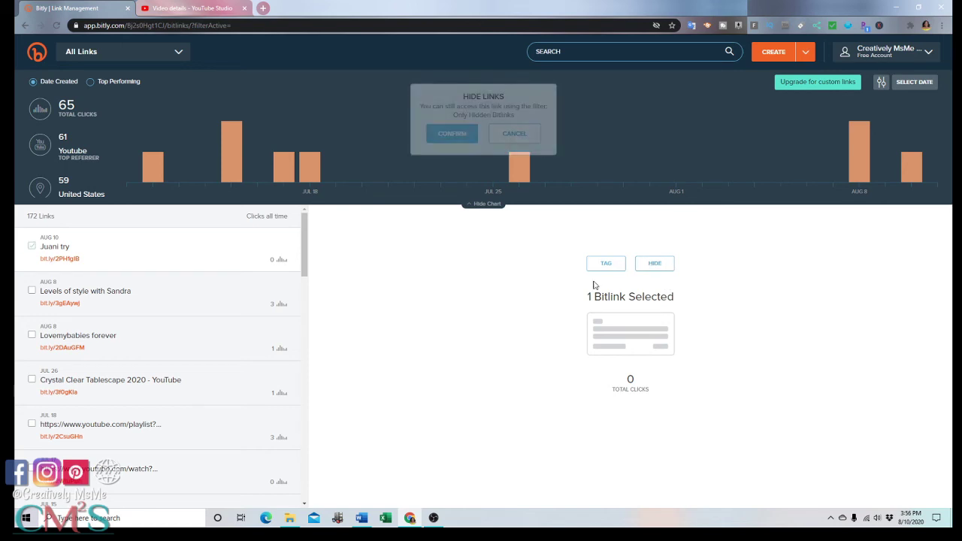
left_click(446, 143)
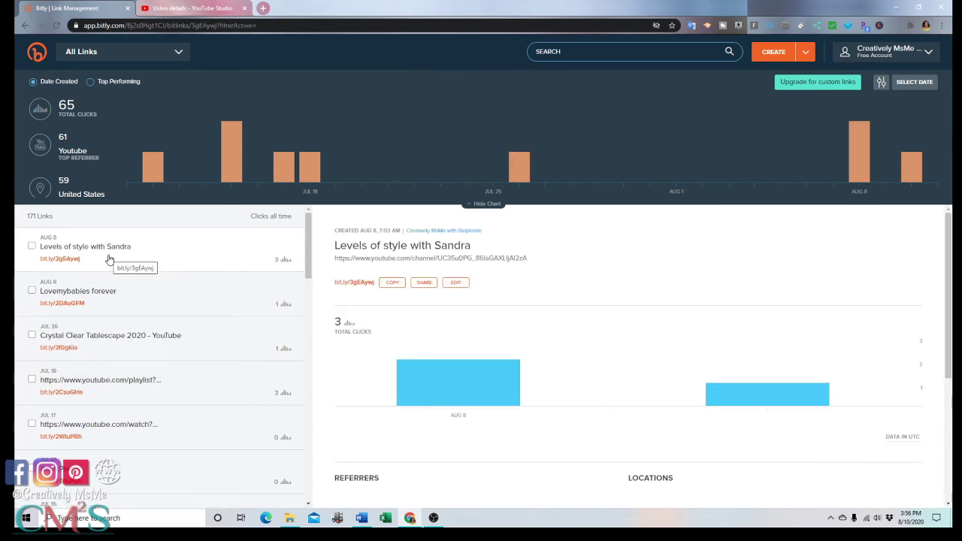
scroll(109, 259, "down", 3)
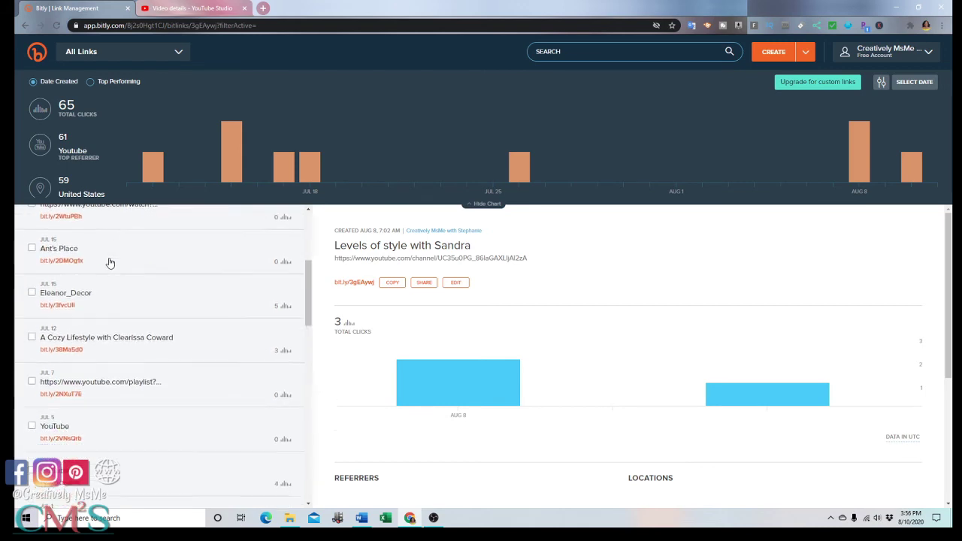
scroll(109, 262, "down", 5)
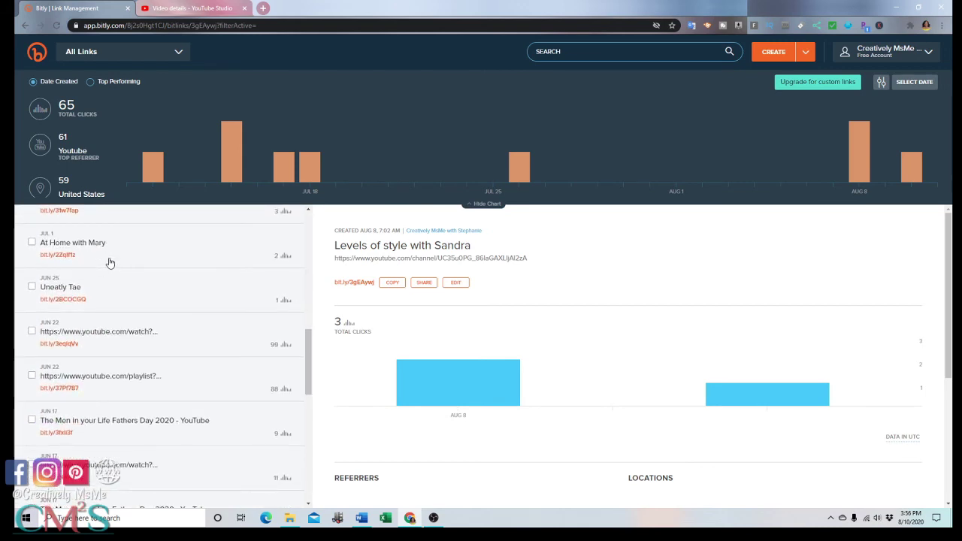
scroll(109, 263, "down", 2)
scroll(109, 263, "down", 3)
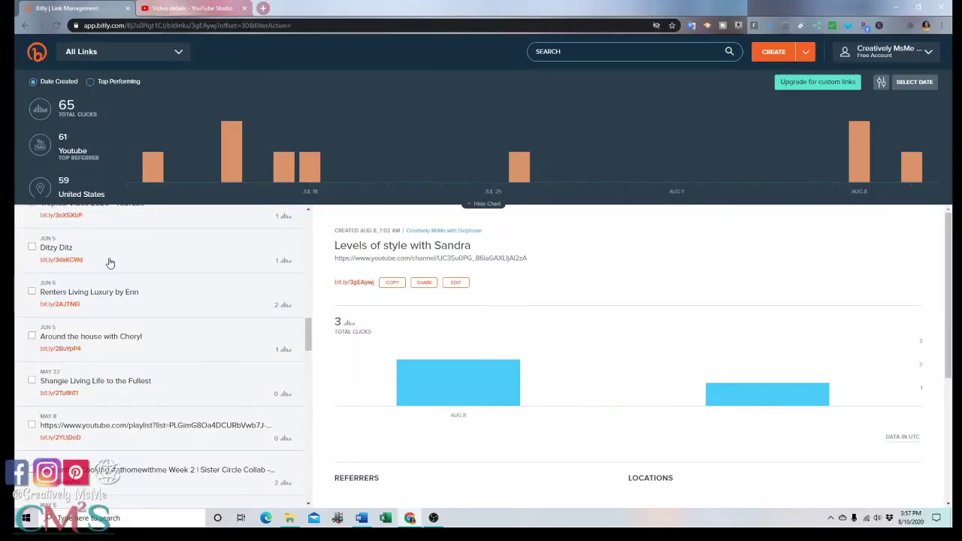
scroll(109, 263, "down", 5)
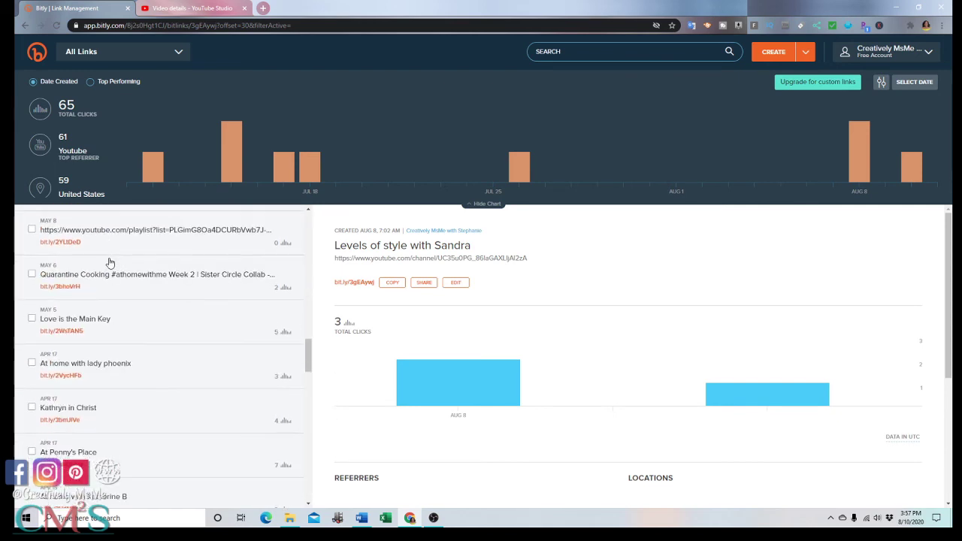
scroll(109, 262, "down", 4)
scroll(109, 263, "down", 7)
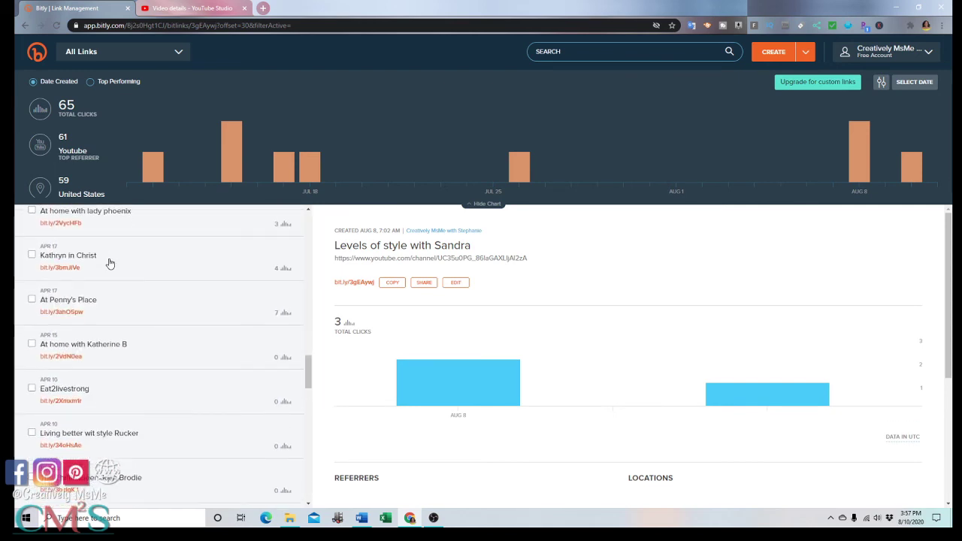
scroll(107, 266, "down", 10)
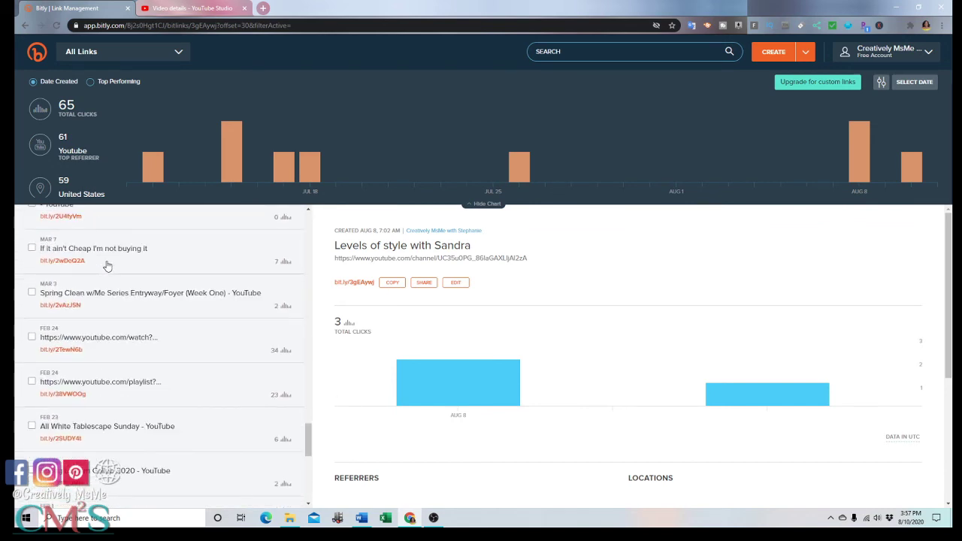
scroll(204, 340, "down", 3)
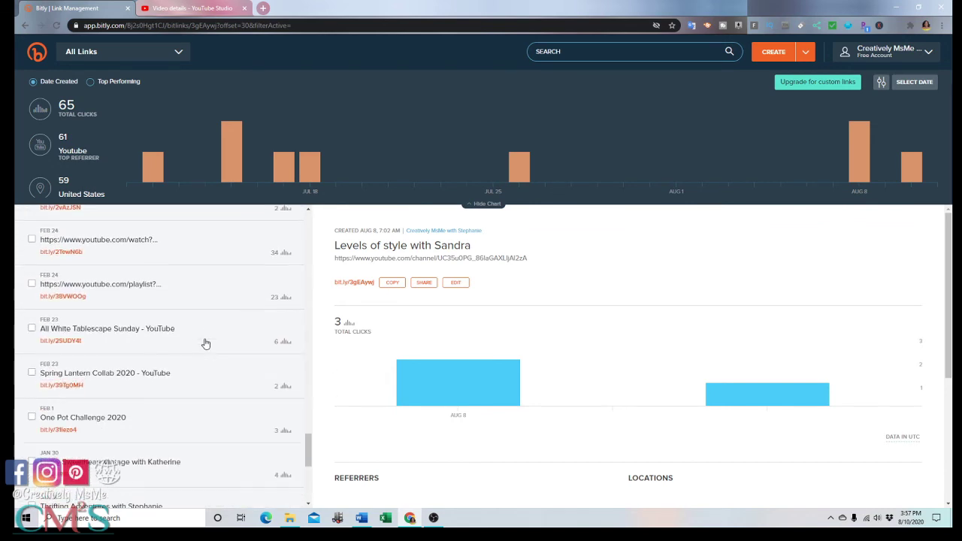
scroll(230, 369, "down", 5)
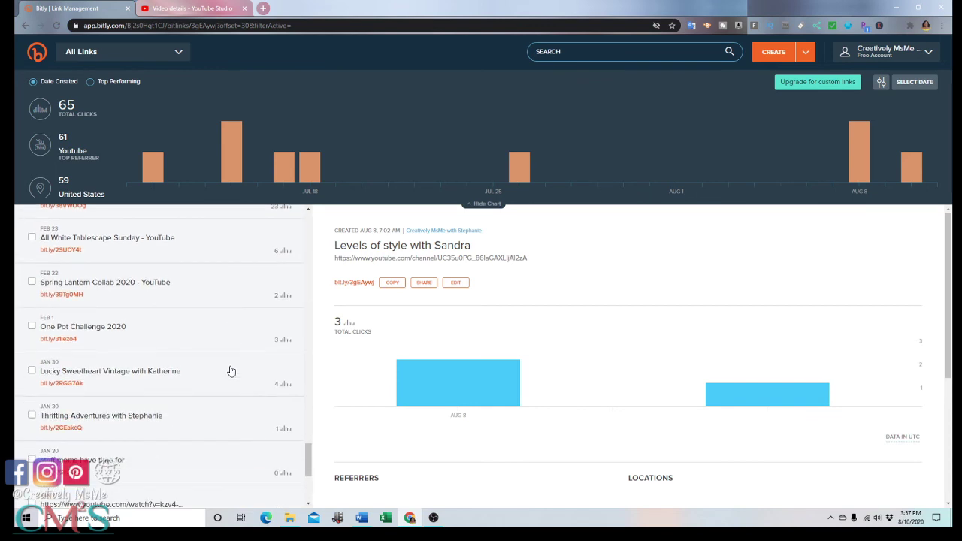
scroll(232, 371, "down", 3)
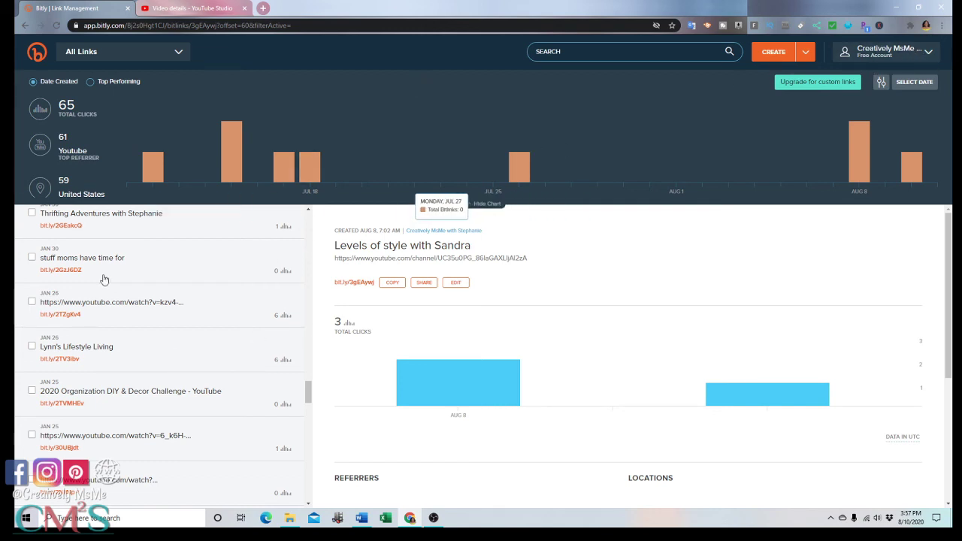
scroll(124, 263, "down", 3)
scroll(124, 272, "down", 10)
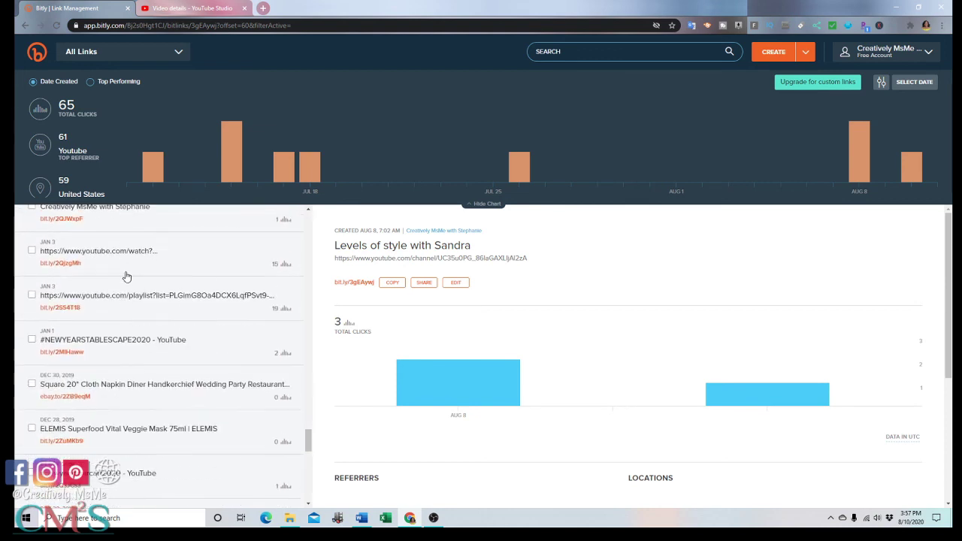
scroll(126, 277, "down", 2)
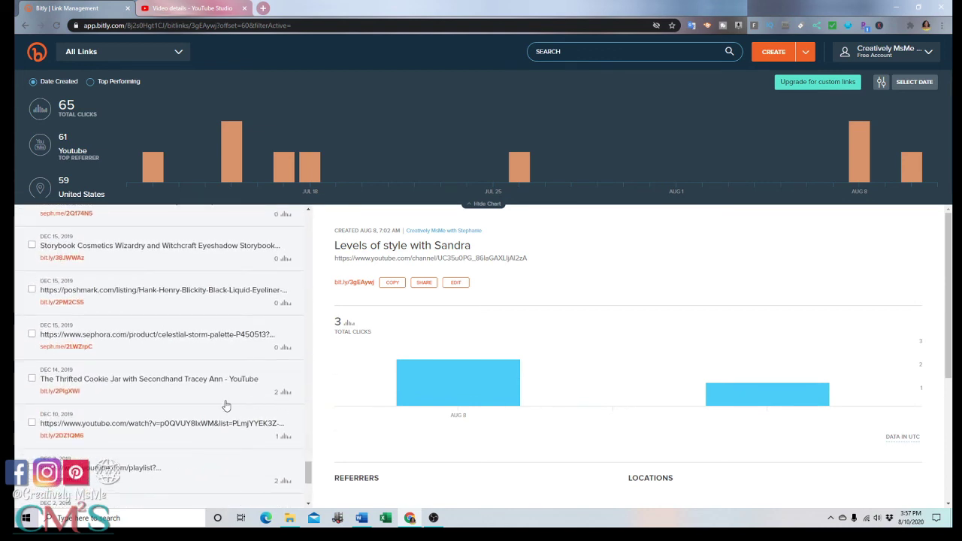
scroll(207, 452, "down", 3)
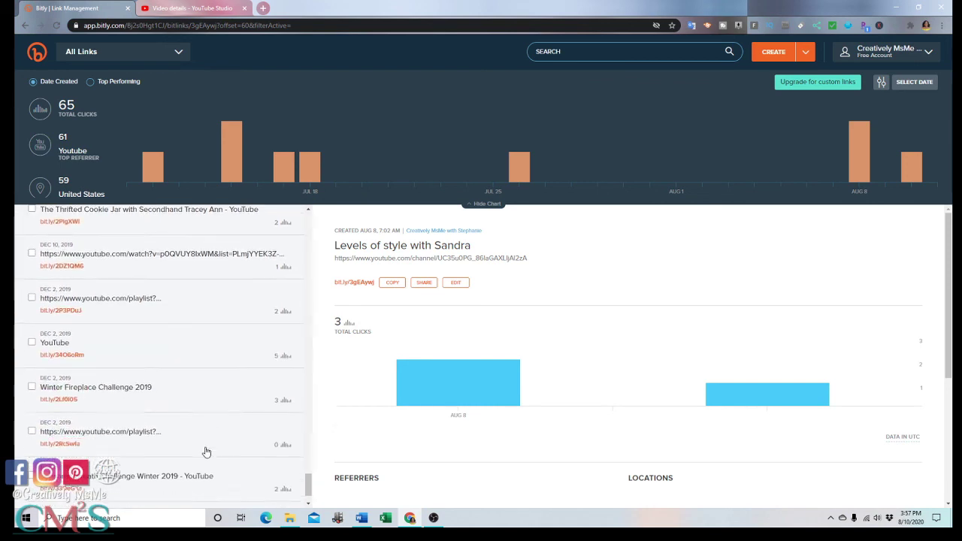
scroll(207, 452, "down", 7)
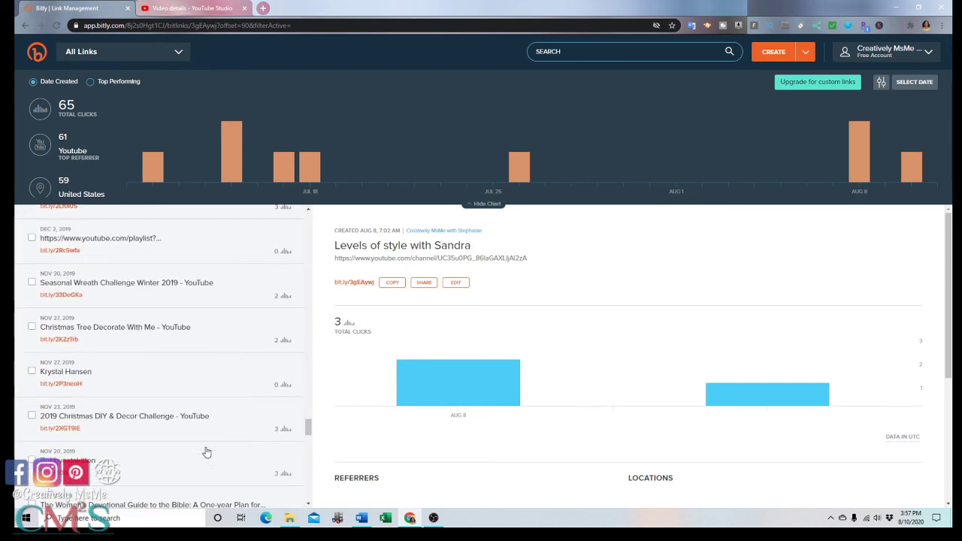
scroll(207, 452, "down", 10)
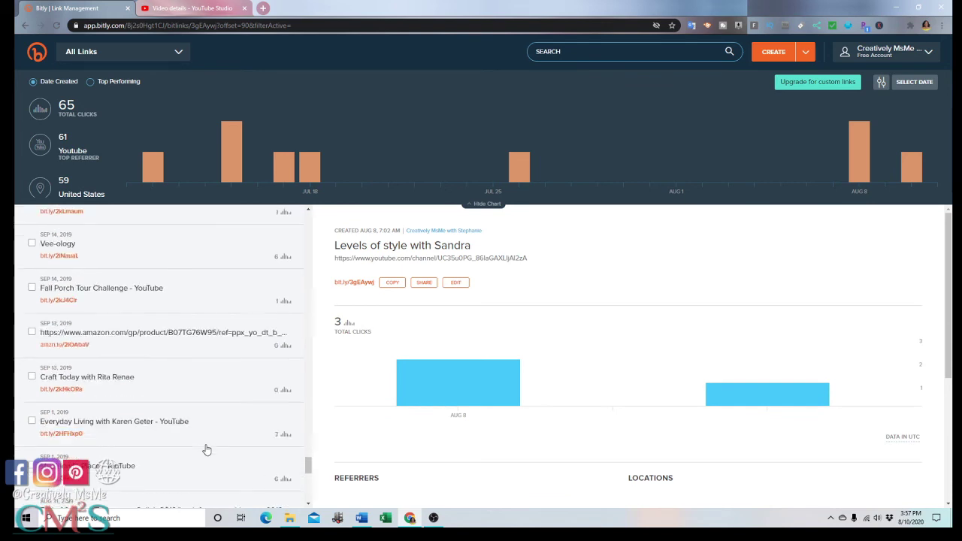
scroll(311, 482, "down", 8)
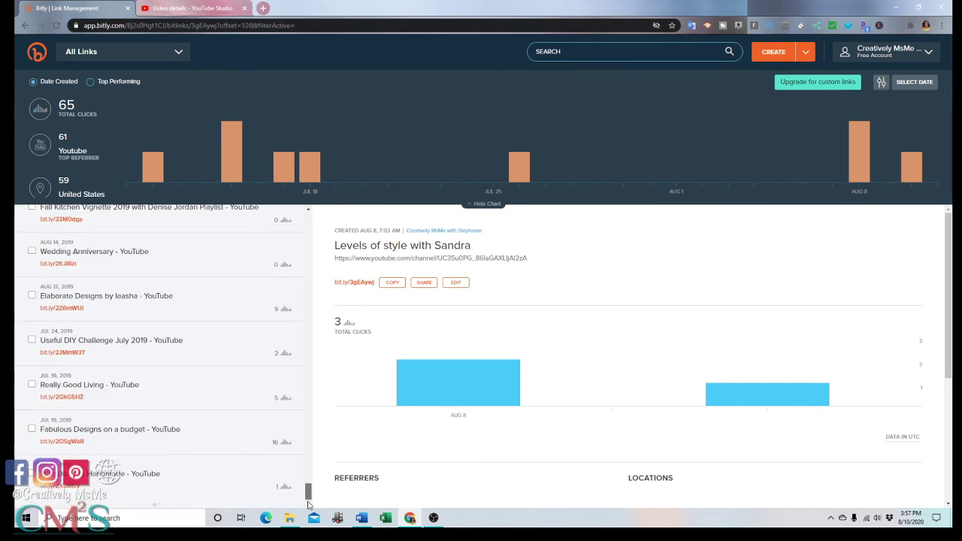
scroll(308, 496, "down", 10)
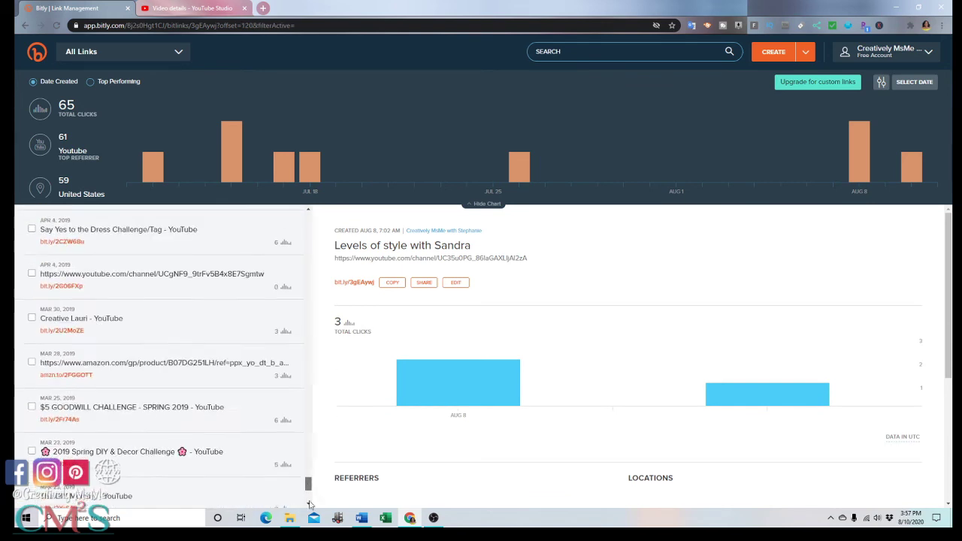
scroll(305, 480, "down", 5)
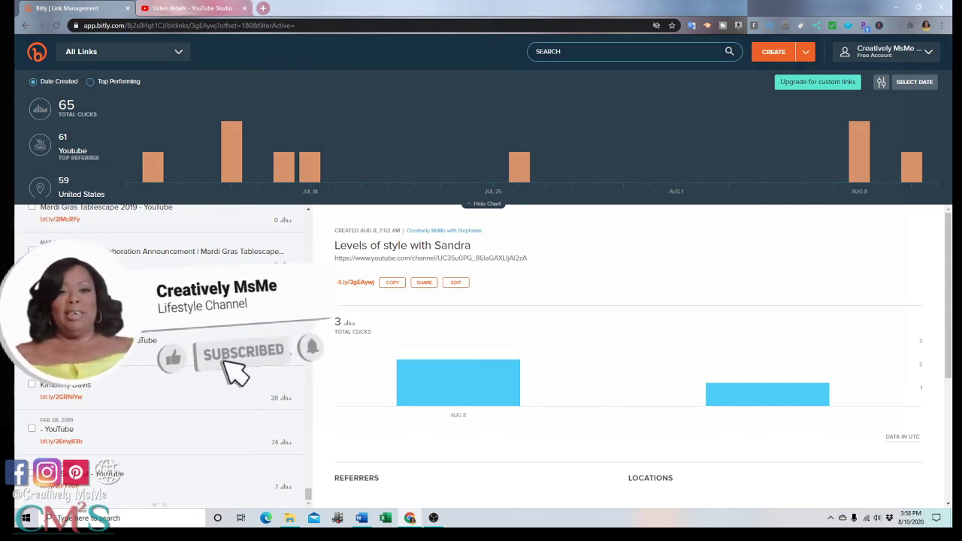
scroll(183, 398, "up", 1)
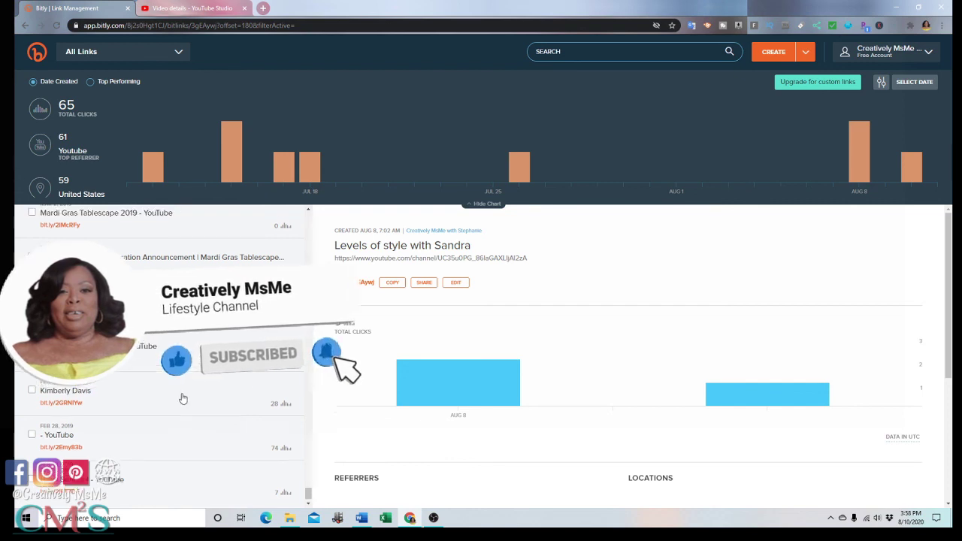
scroll(182, 399, "up", 3)
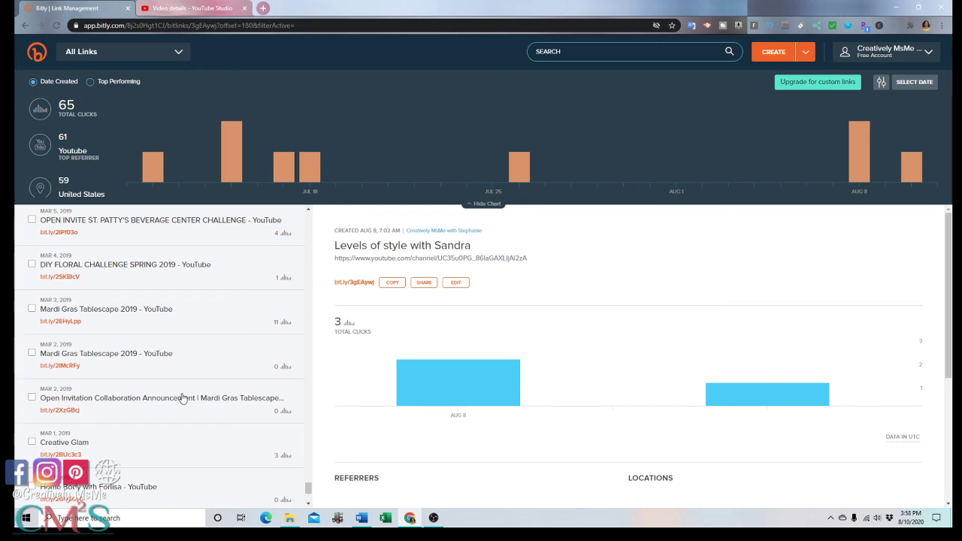
scroll(182, 399, "up", 10)
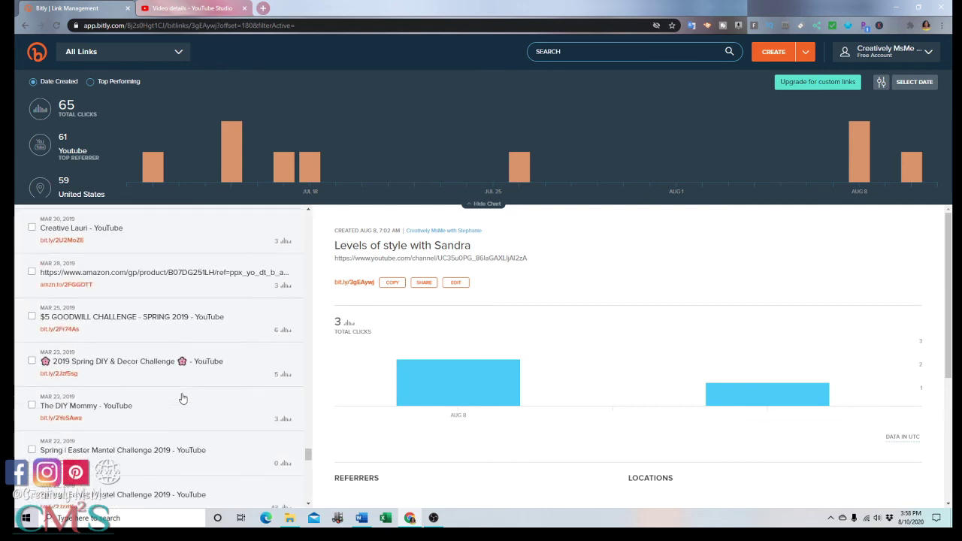
scroll(182, 398, "up", 10)
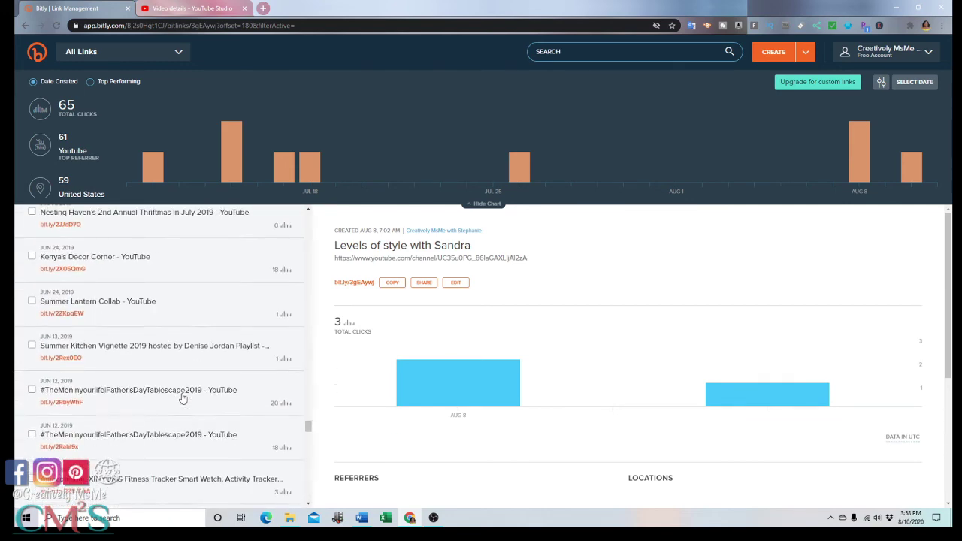
scroll(182, 398, "up", 10)
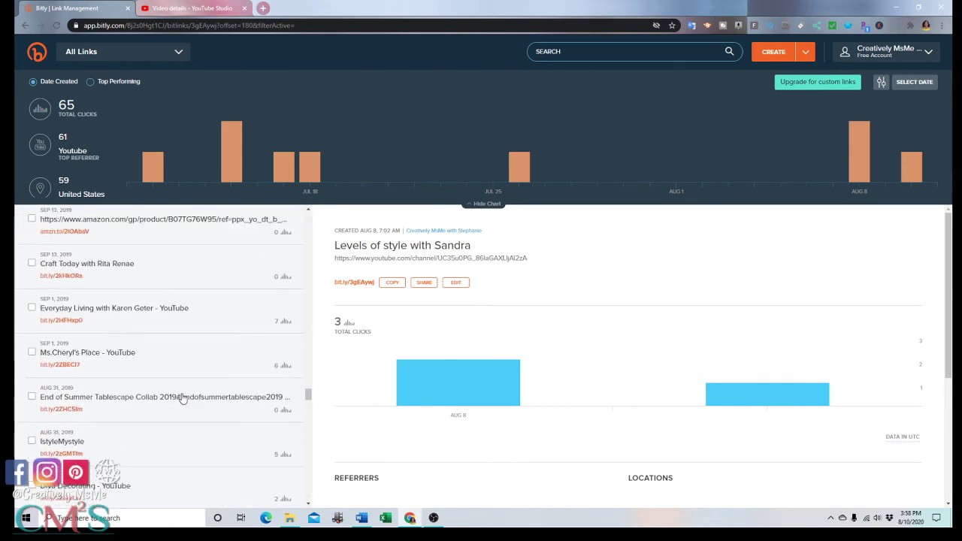
scroll(182, 399, "up", 8)
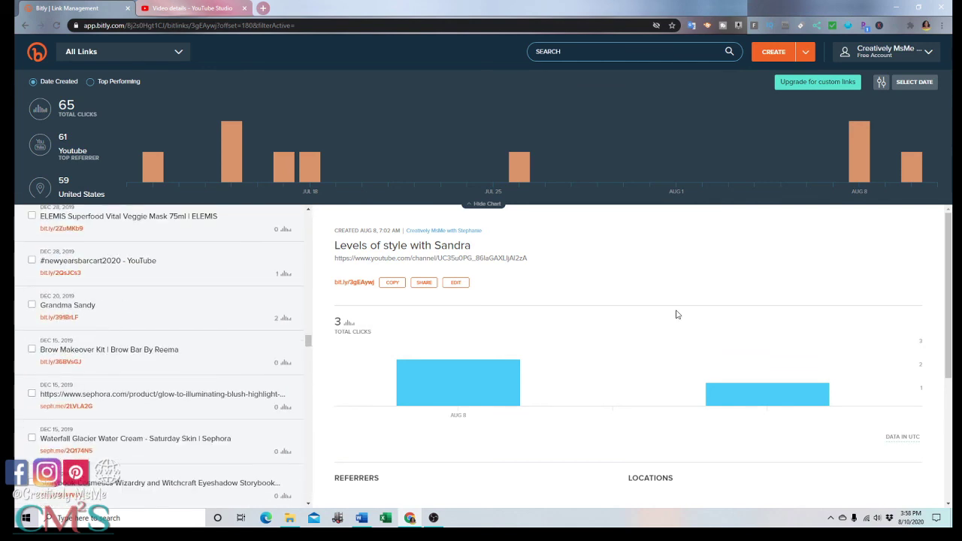